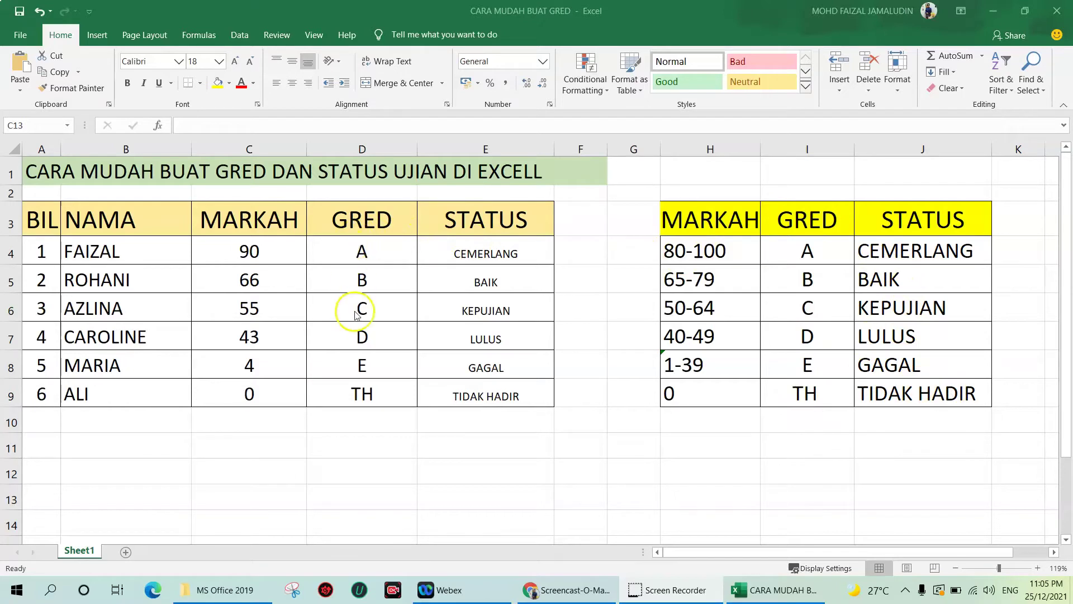
Clear the old grades and statuses in D4:E9, then select cell D4.
click(370, 259)
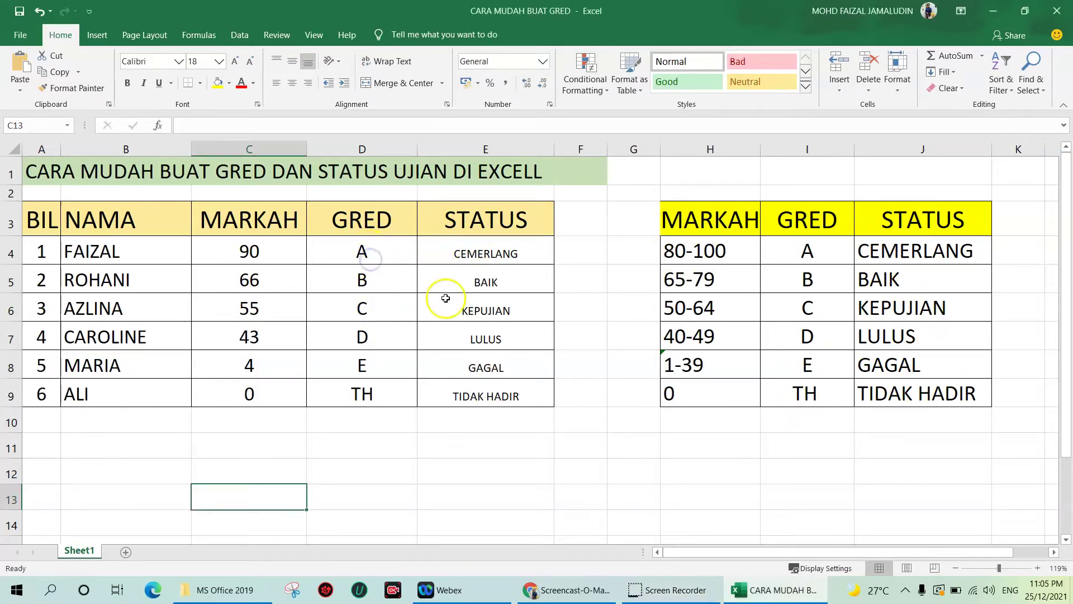
click(444, 307)
click(396, 252)
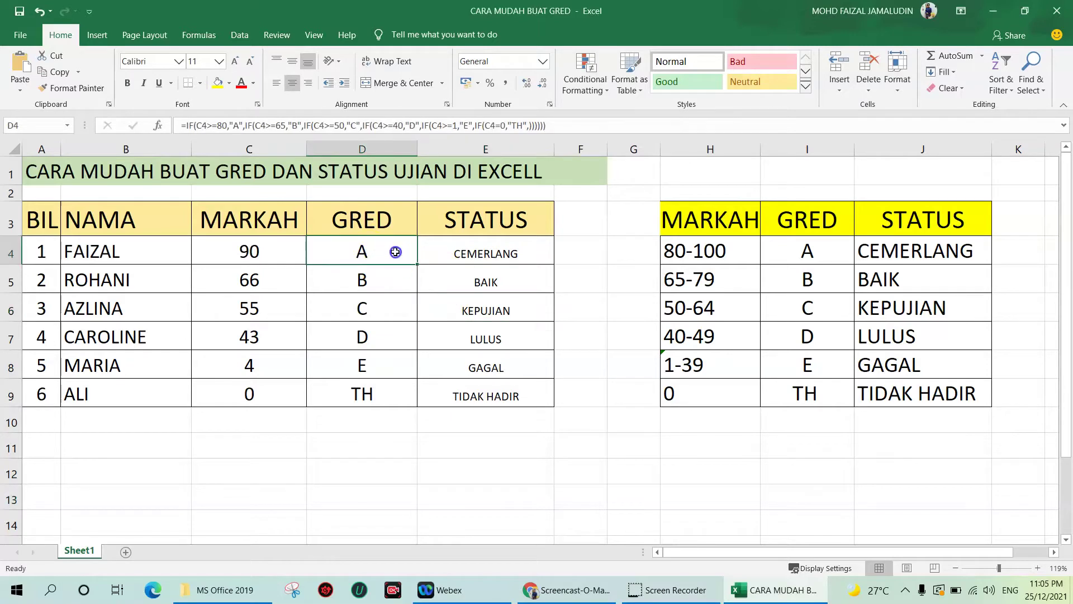
drag(395, 252, 500, 399)
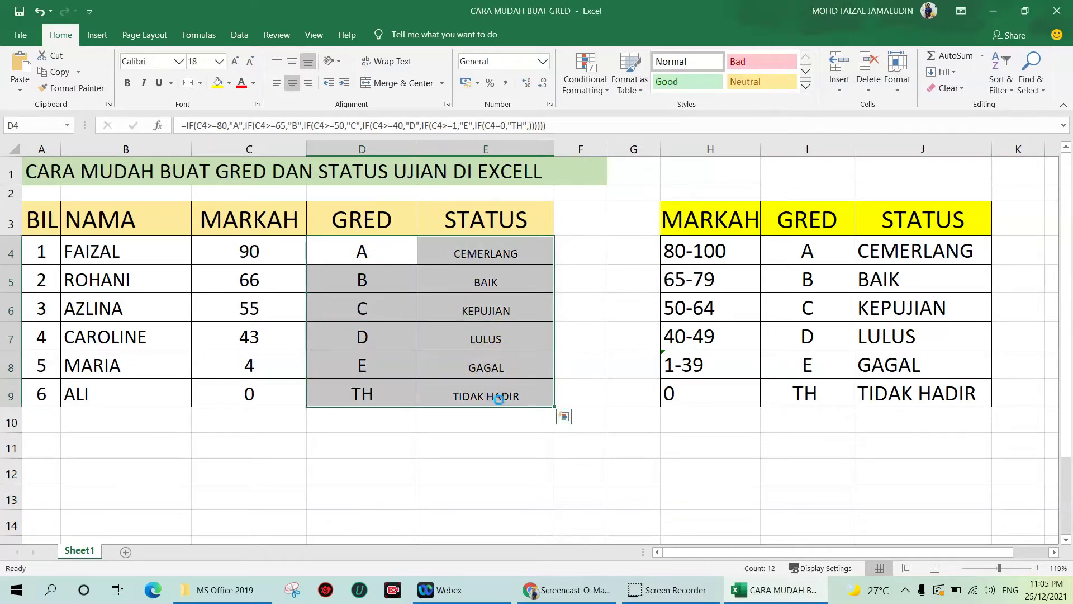
key(Delete)
click(359, 250)
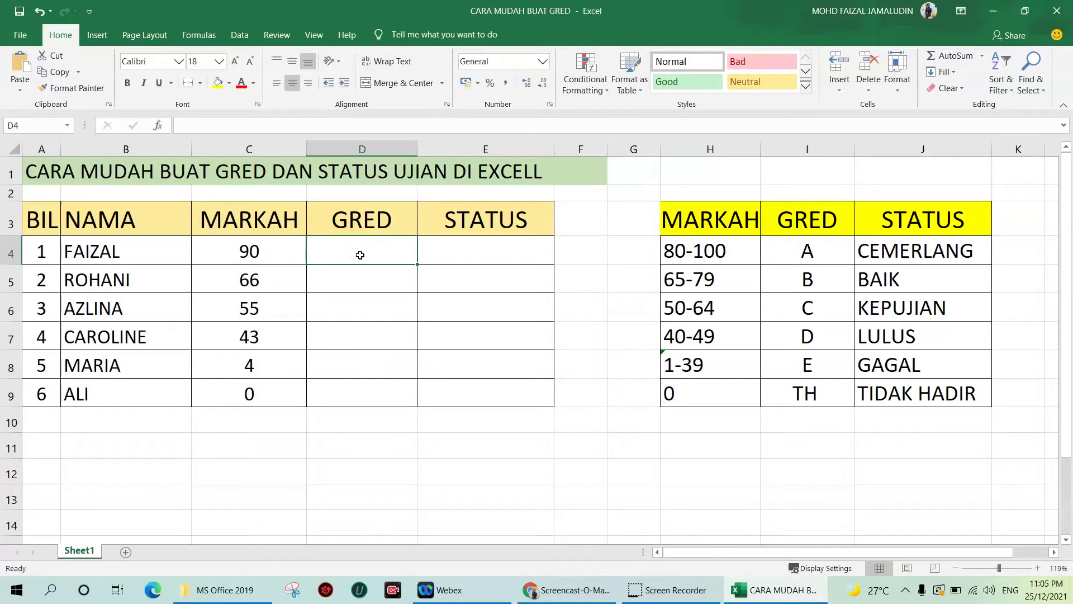
Type =IF(C4>=80,"A", into D4 as the opening of the grade formula.
text(=)
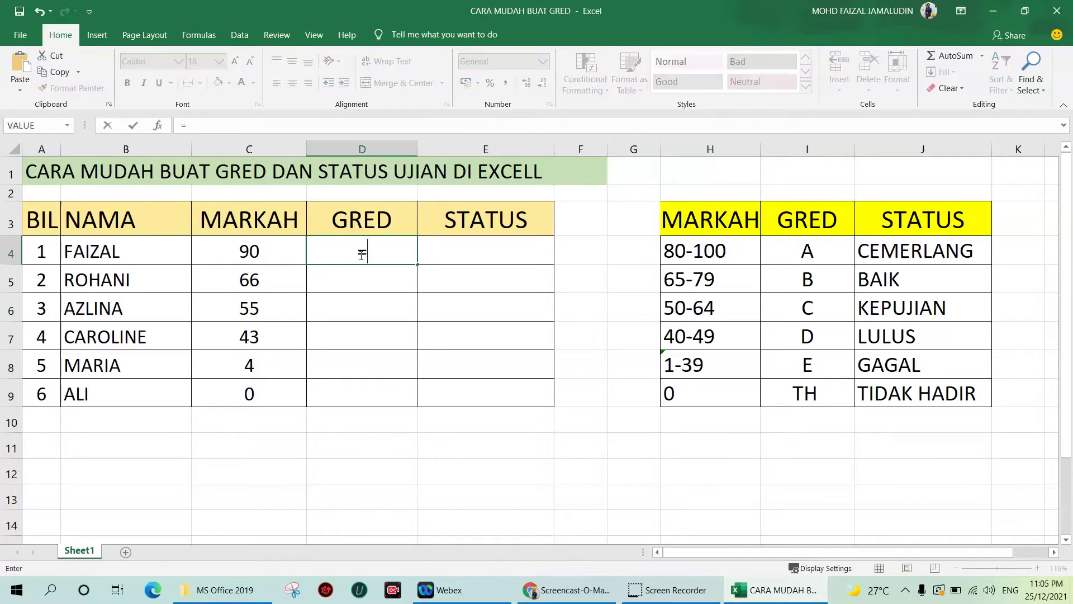
text(IF)
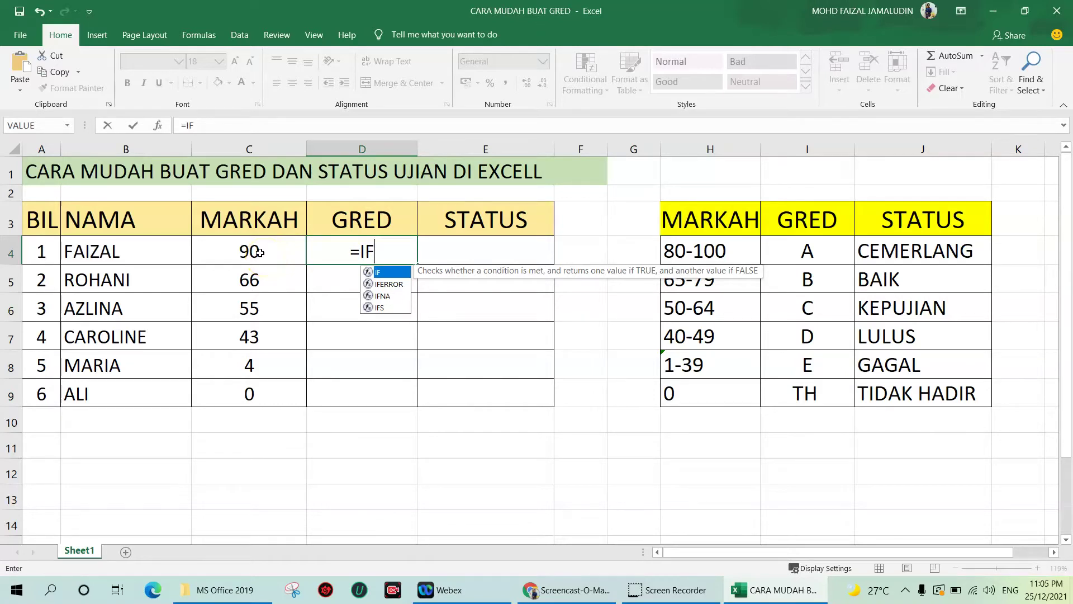
click(251, 237)
text(()
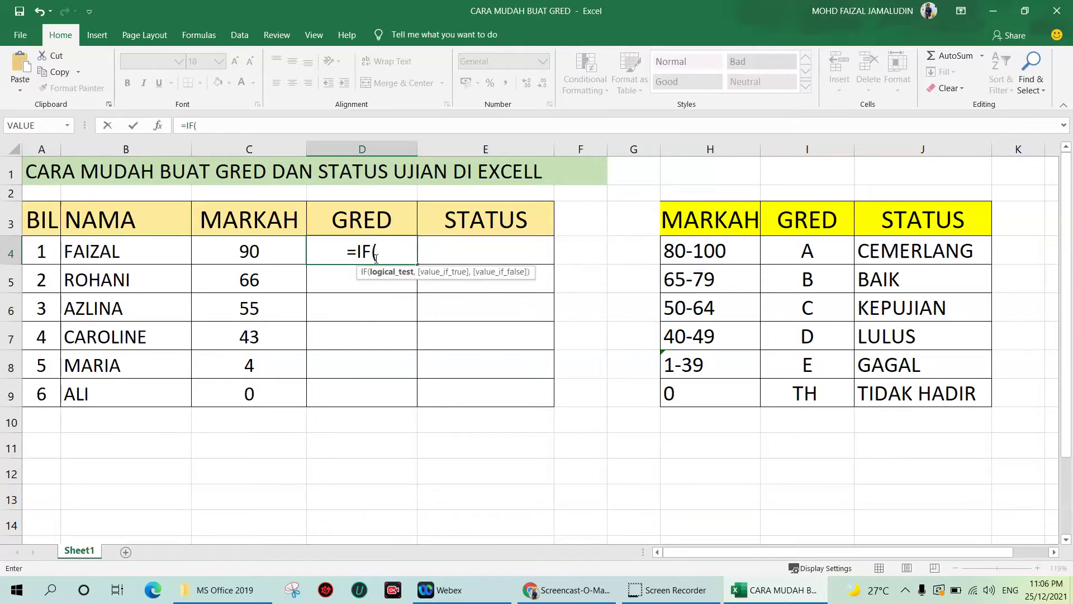
text(C)
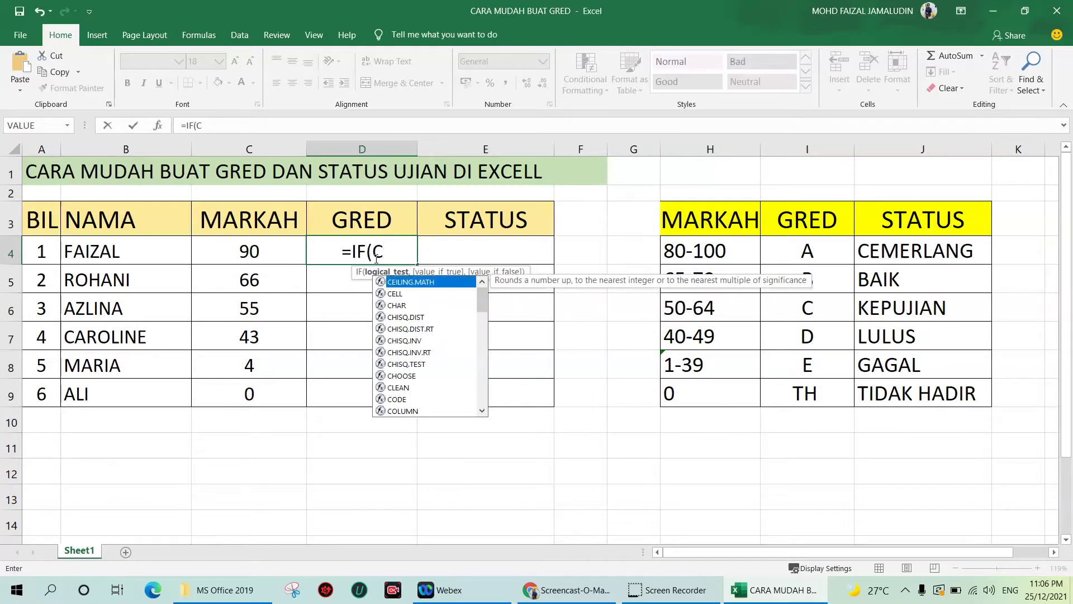
text(4)
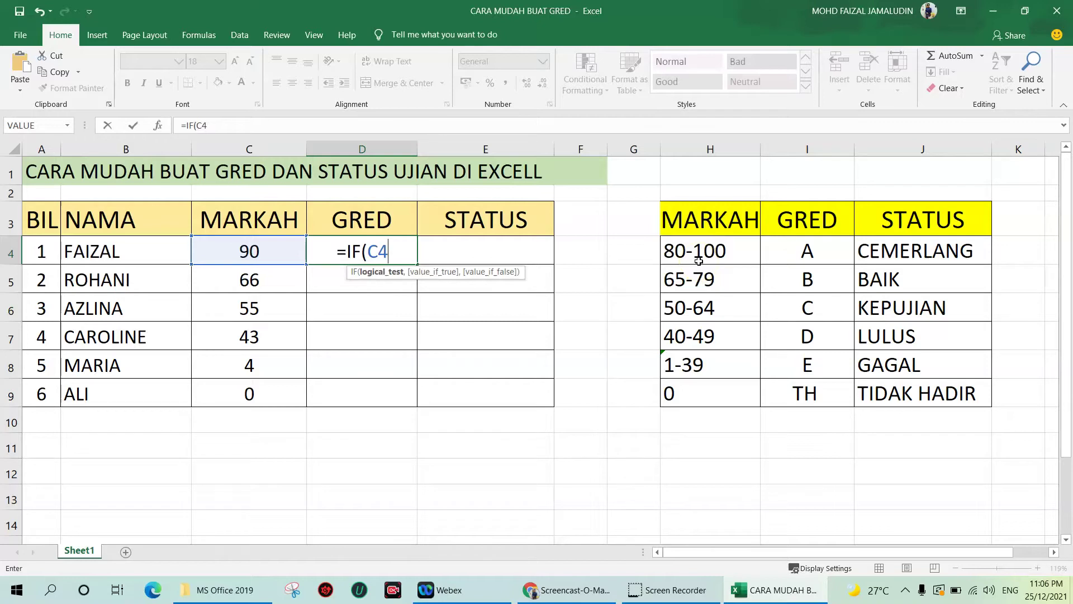
text(>)
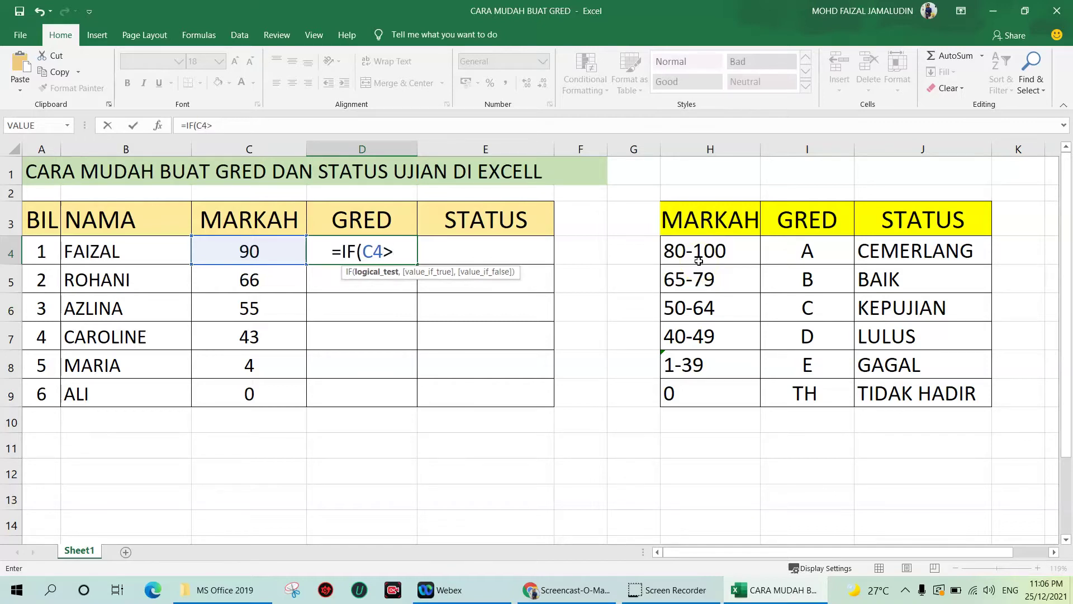
text(=)
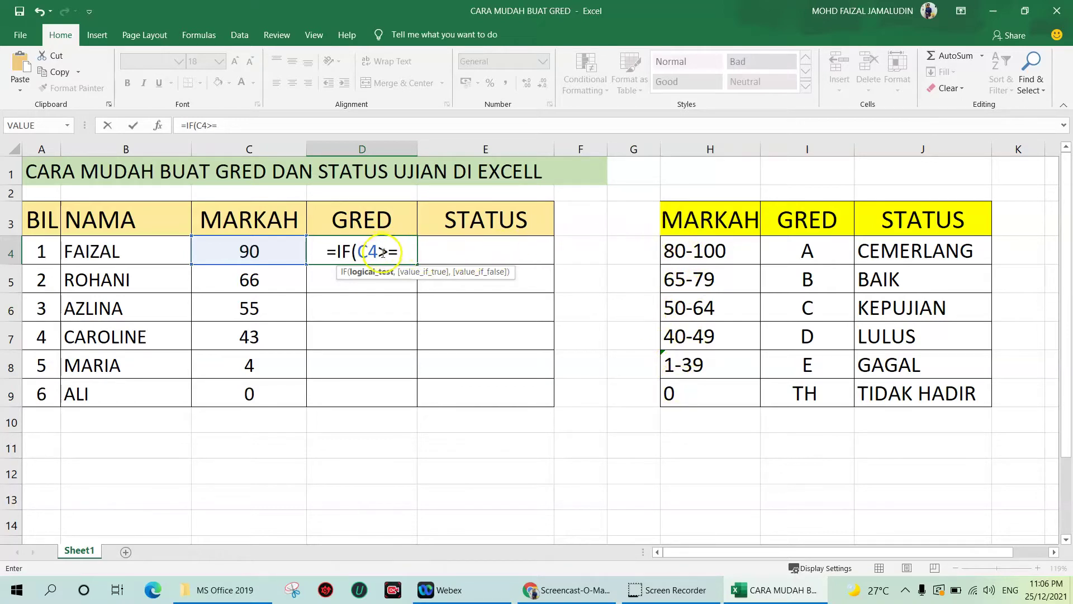
text(80)
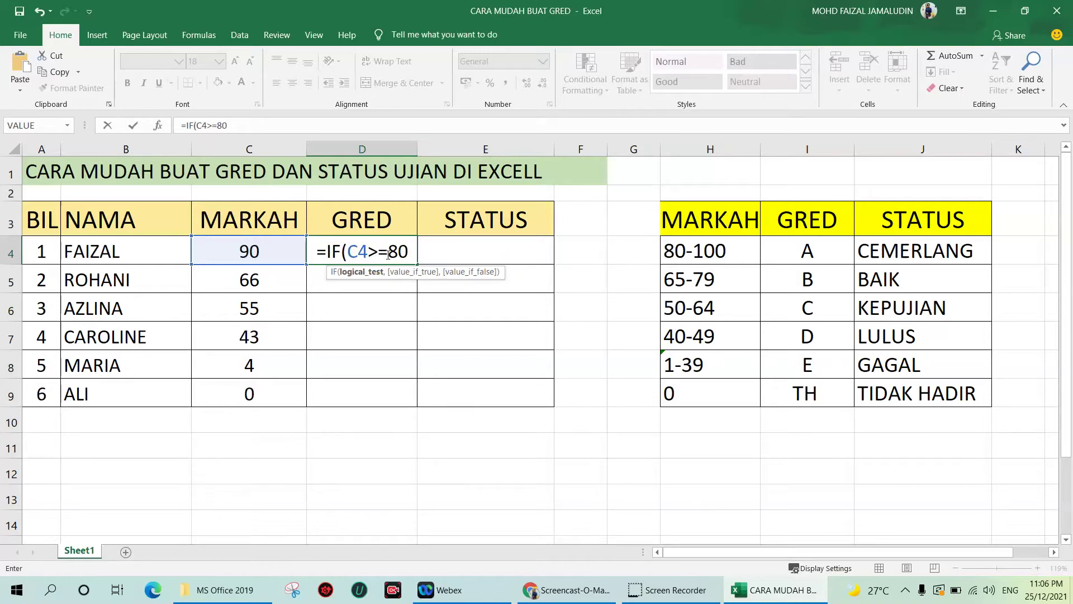
text(,)
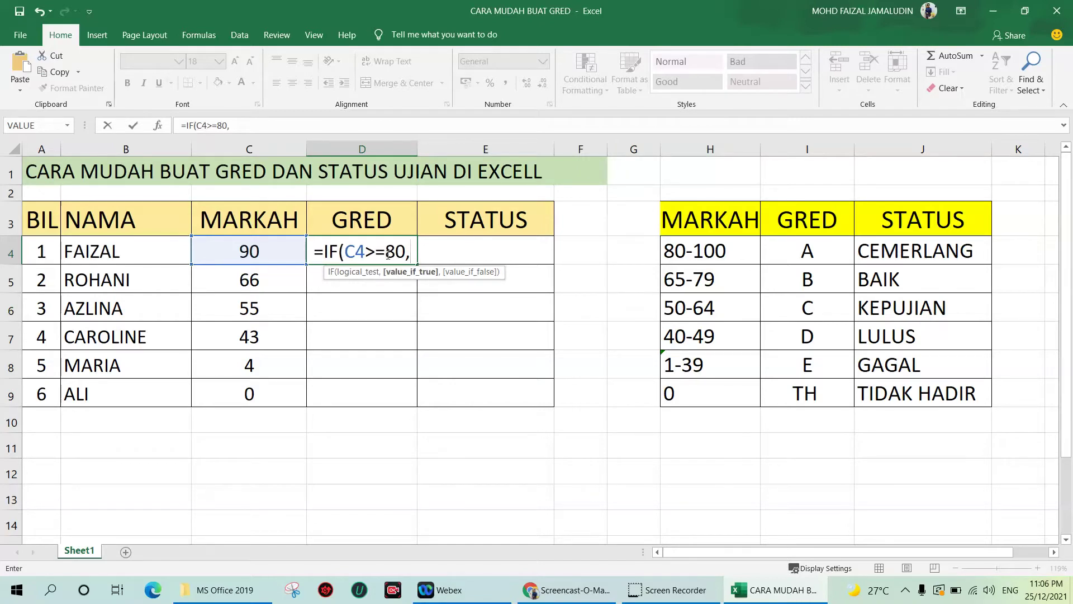
text(")
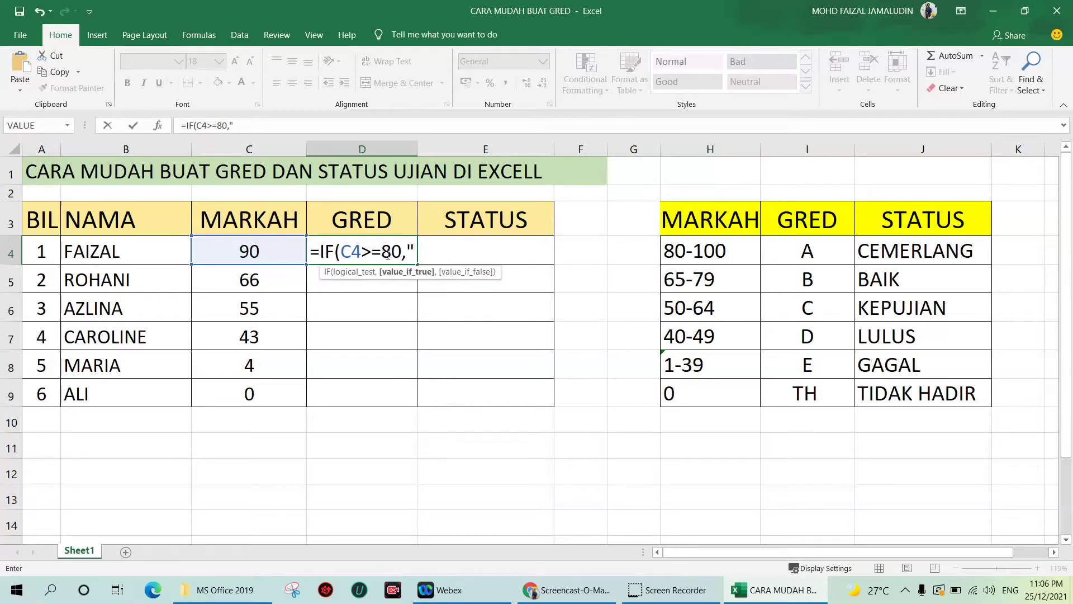
text(A)
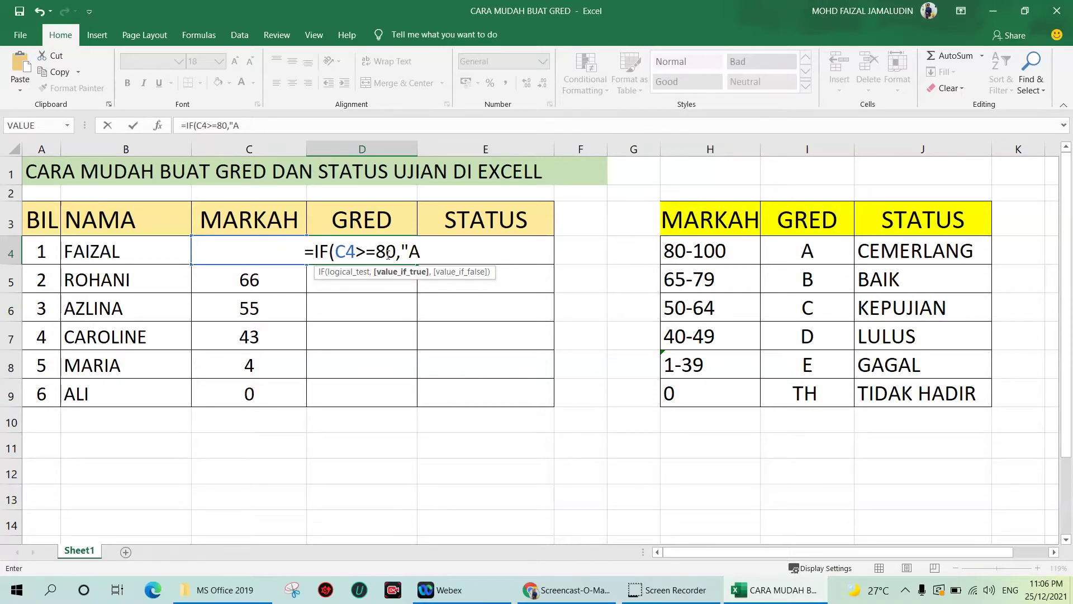
text(")
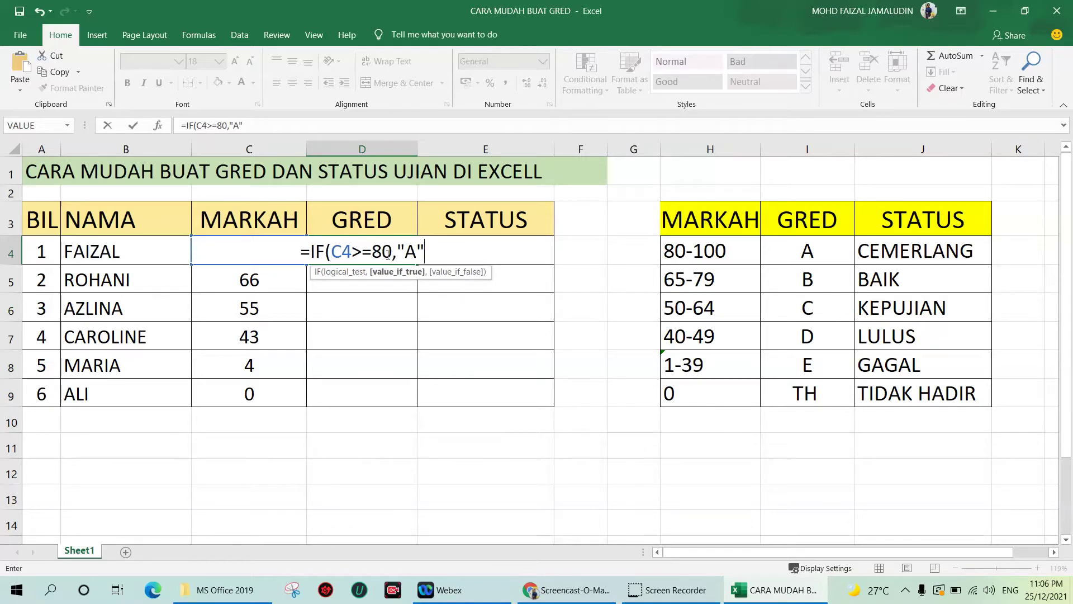
text(,)
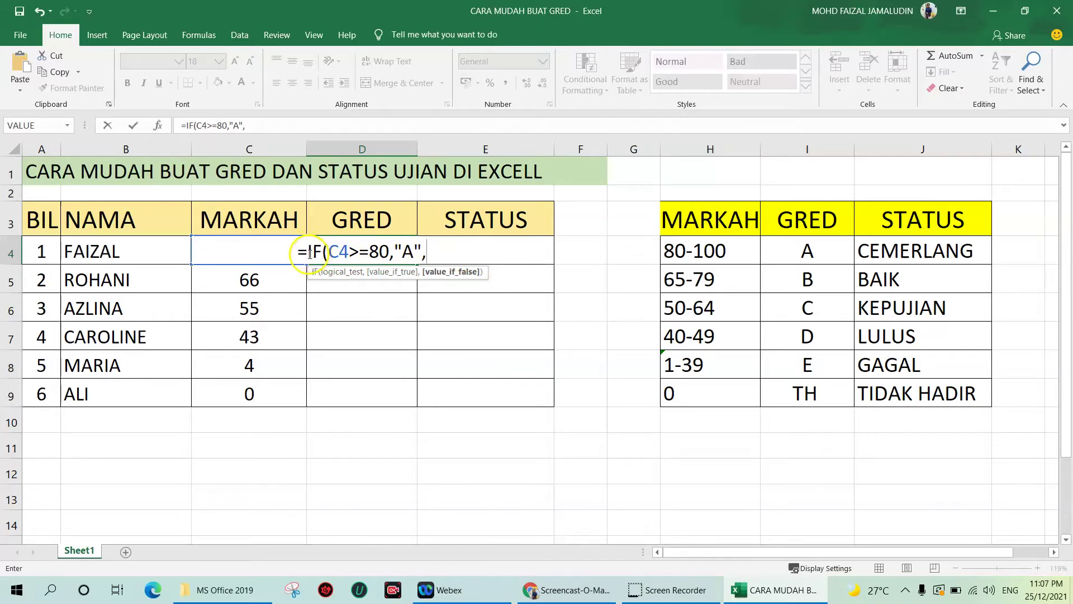
click(308, 251)
Copy the IF(C4>=80,"A", clause and paste it repeatedly so D4 holds six nested copies.
drag(308, 252, 426, 253)
key(ctrl+c)
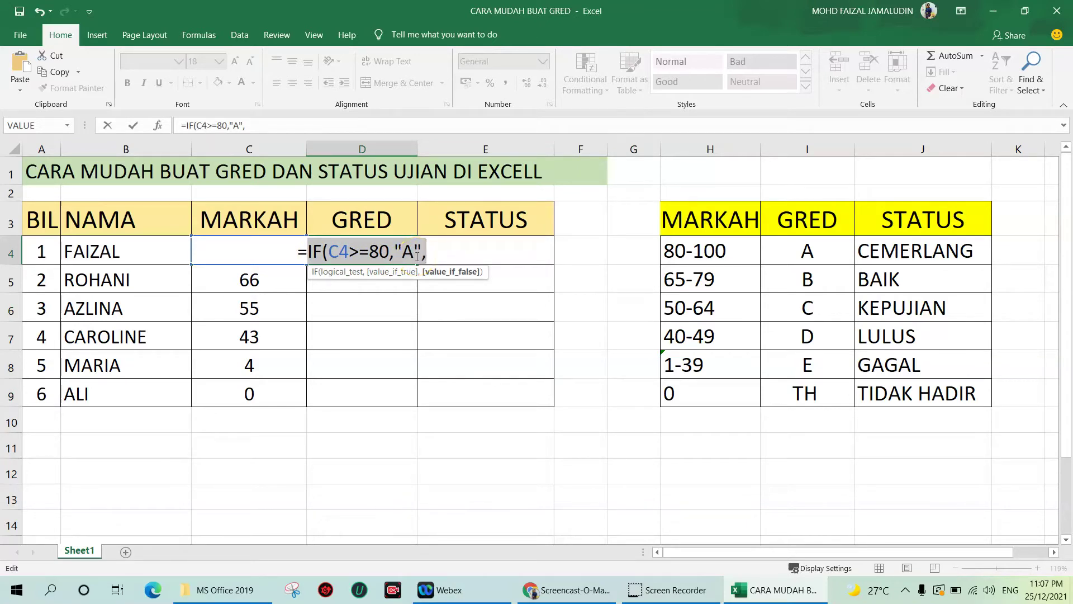
click(438, 255)
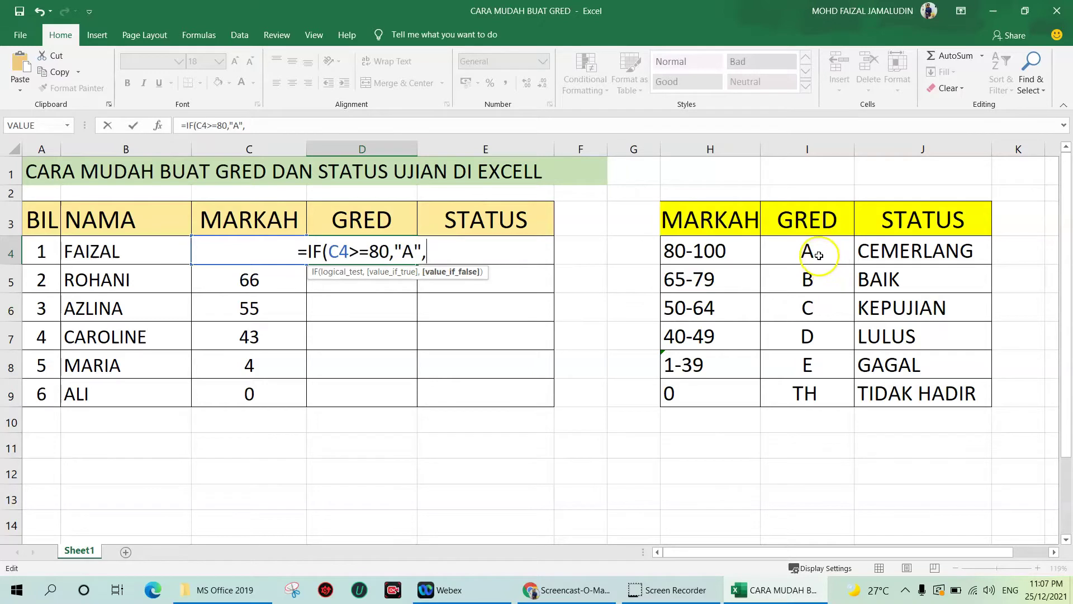
click(811, 285)
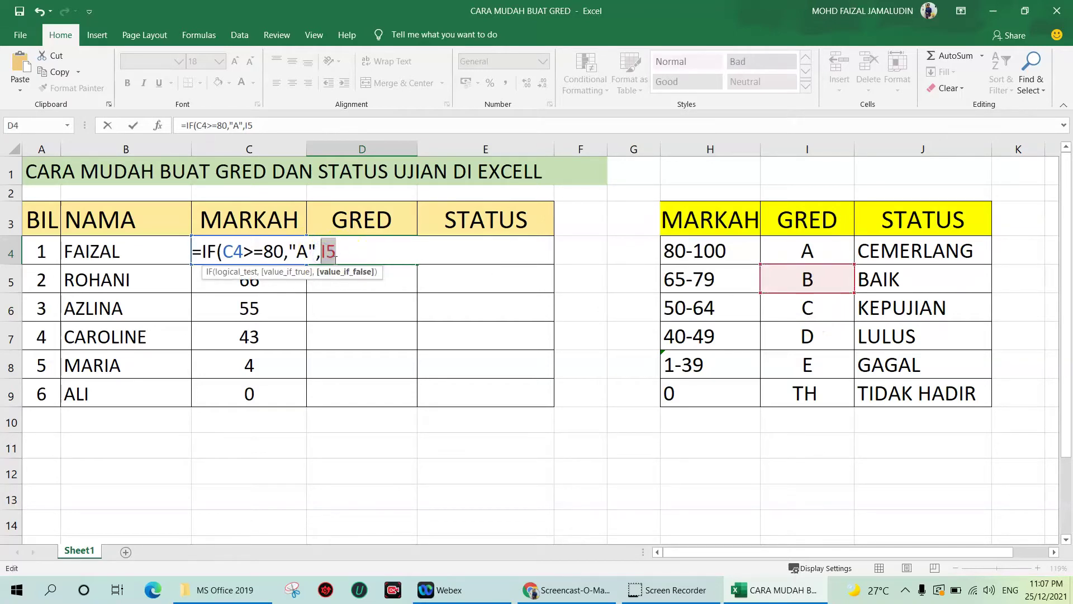
key(BackSpace)
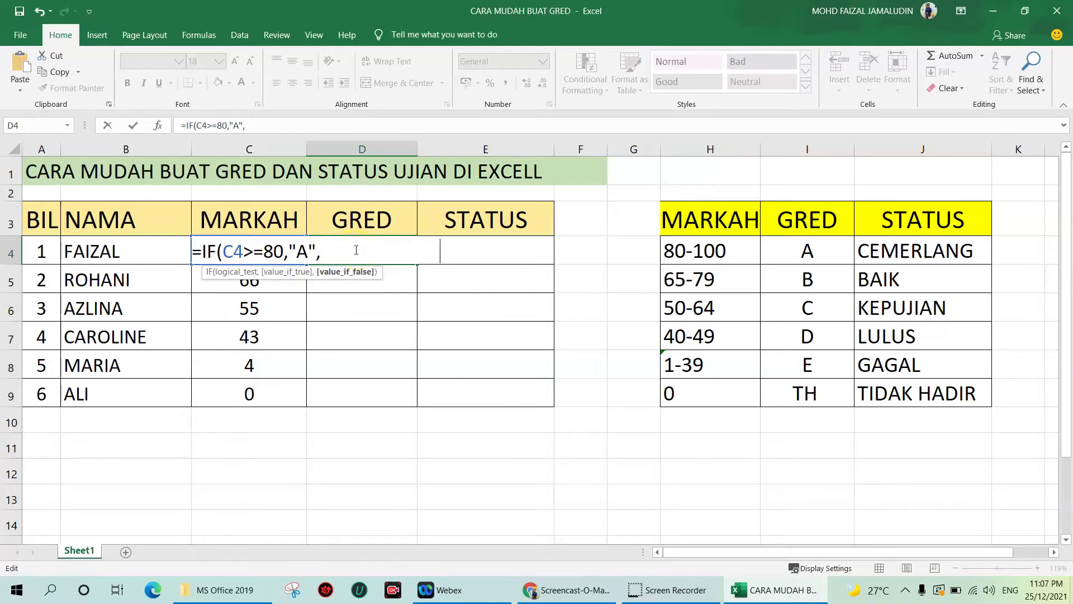
text(IF(C4>=80,"A",)
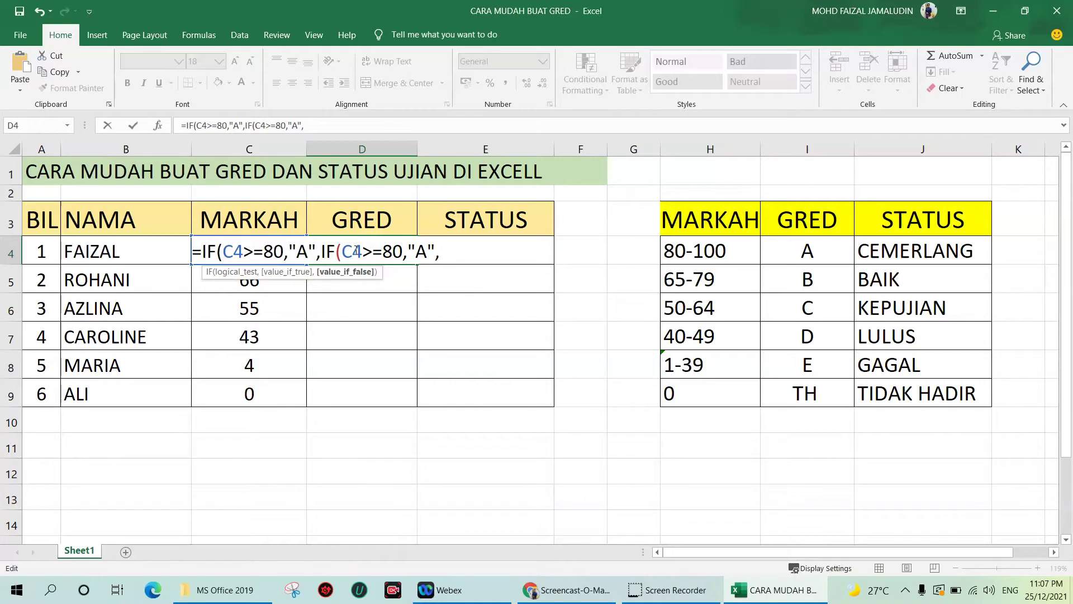
key(ctrl+v)
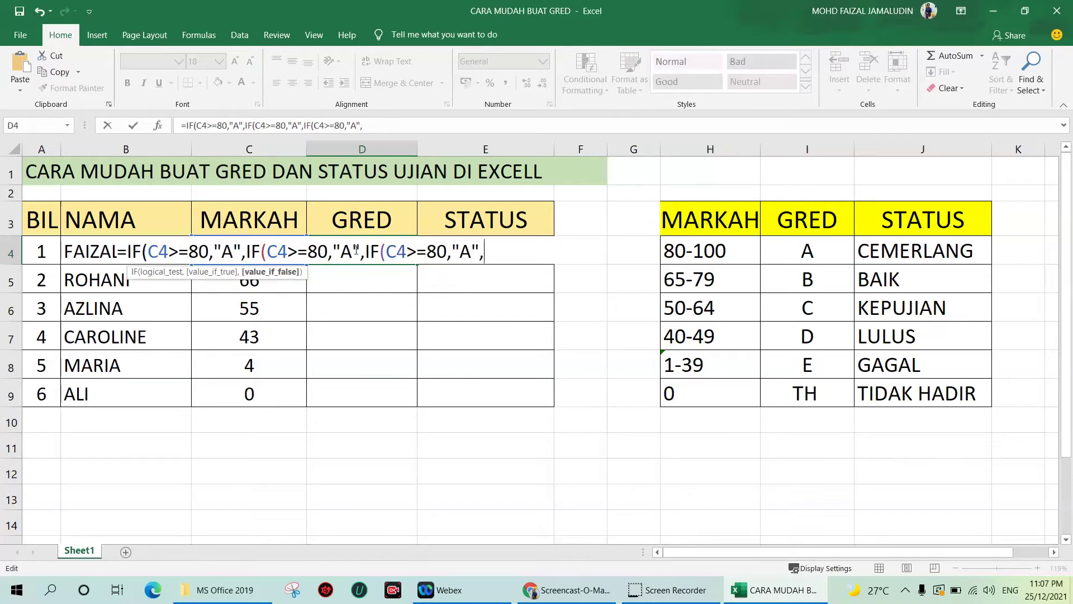
key(ctrl+v)
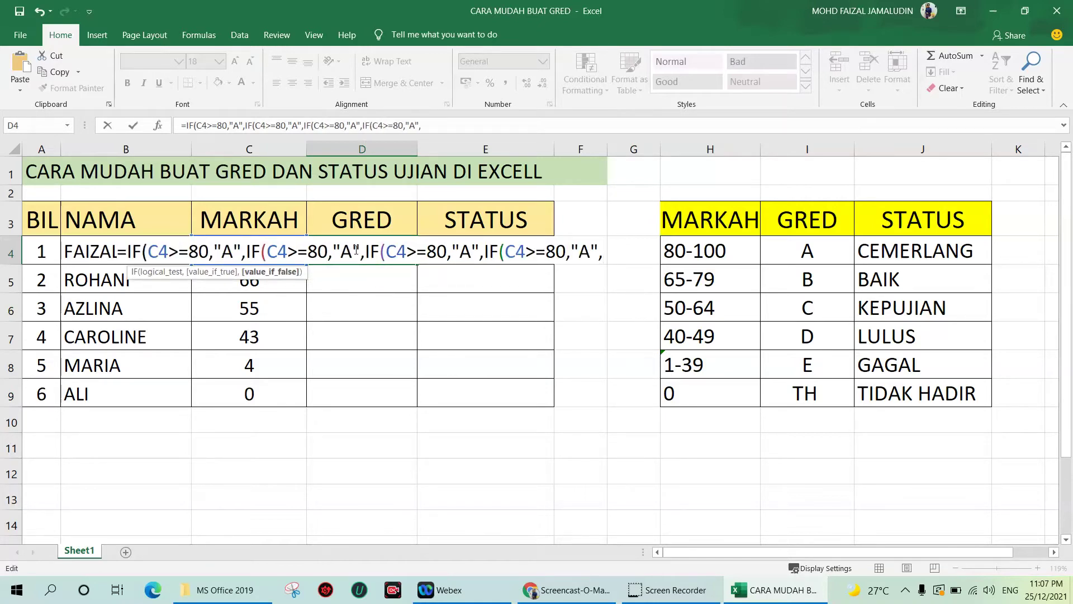
key(ctrl+v)
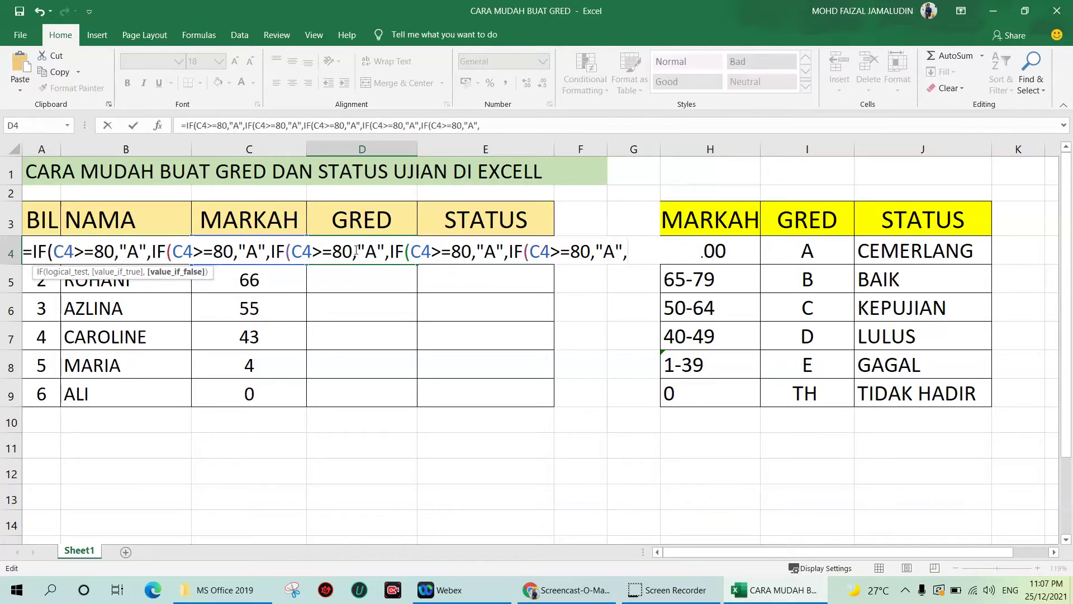
key(ctrl+v)
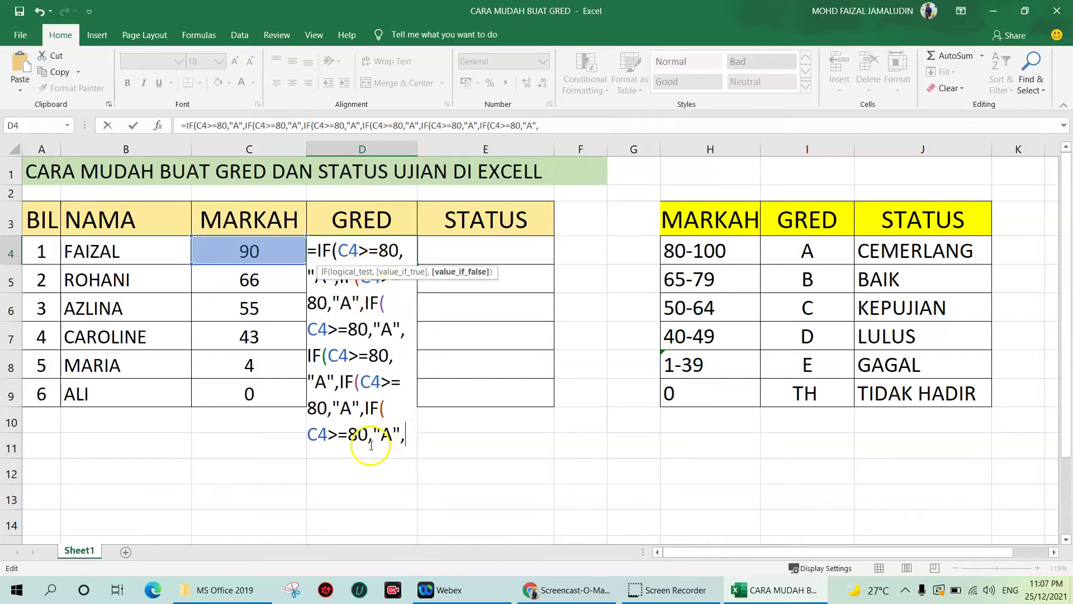
click(387, 252)
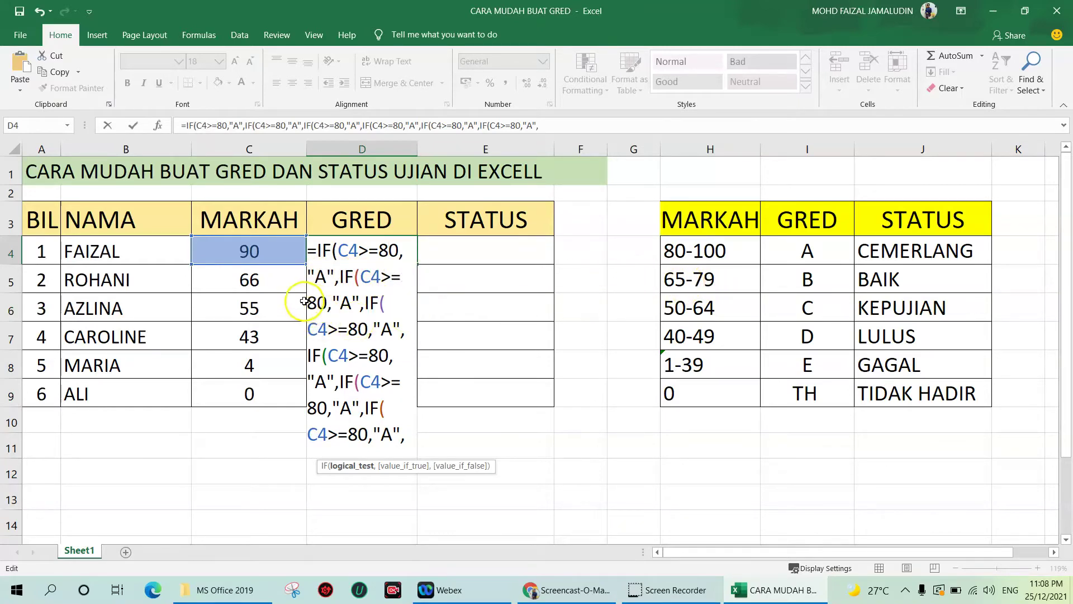
Change the second to fourth nested tests to 65/B, 50/C and 40/D.
drag(311, 303, 327, 303)
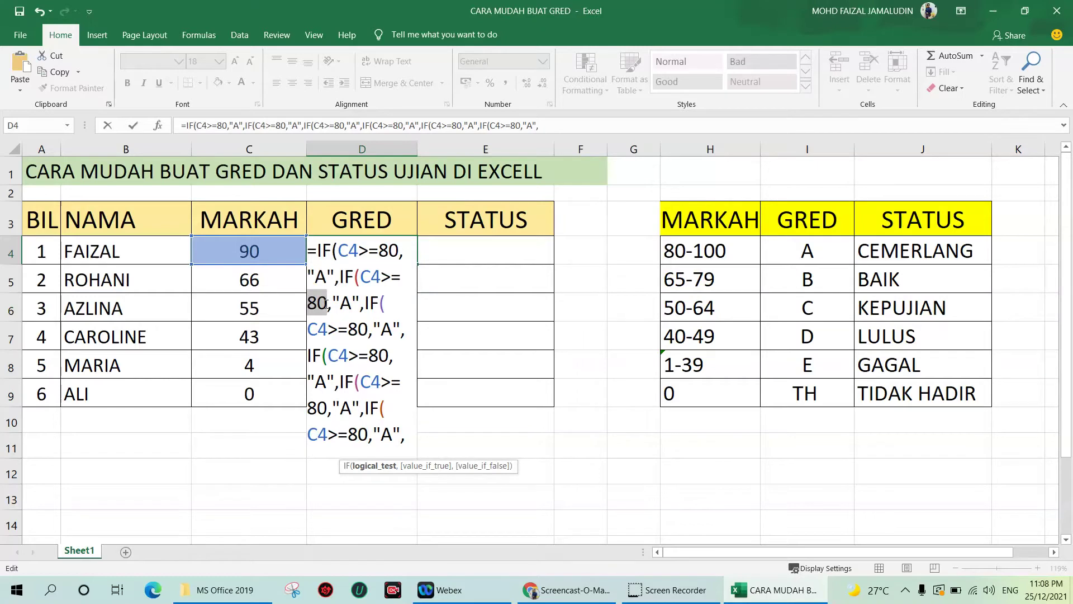
text(65)
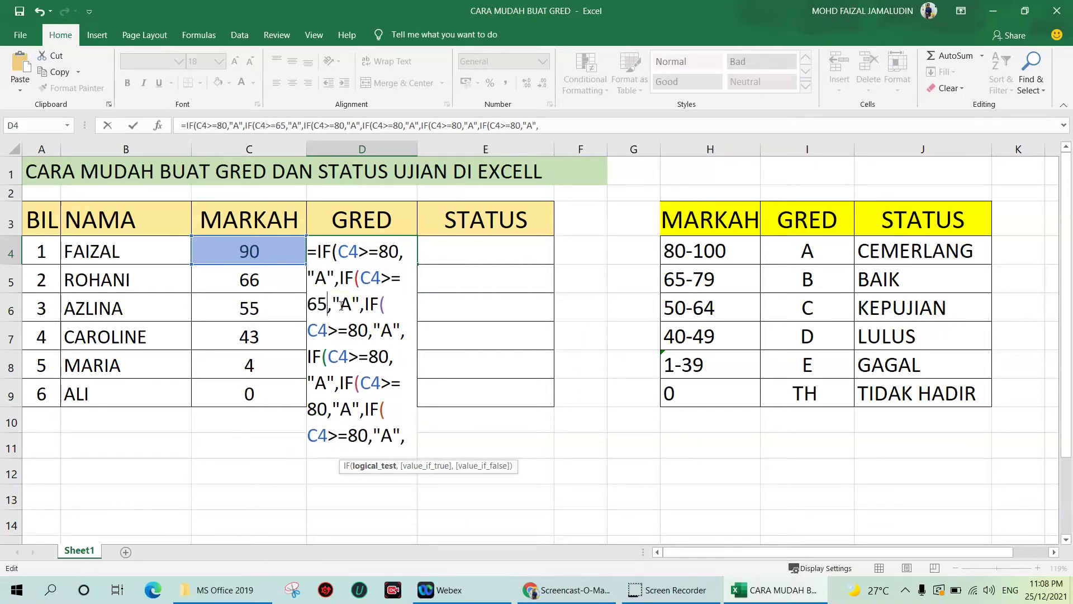
drag(342, 305, 357, 305)
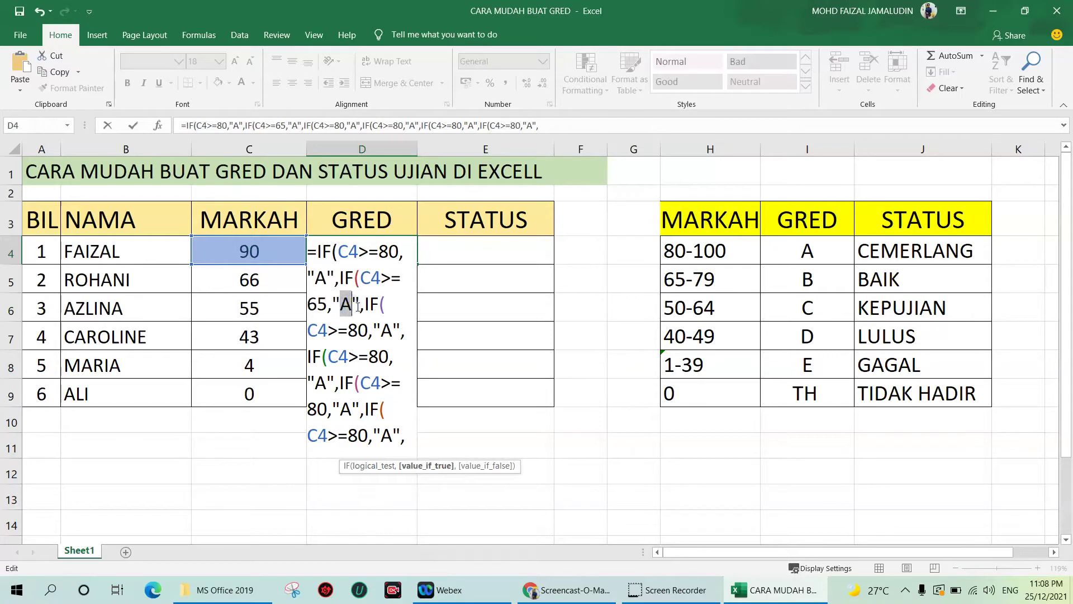
text(B)
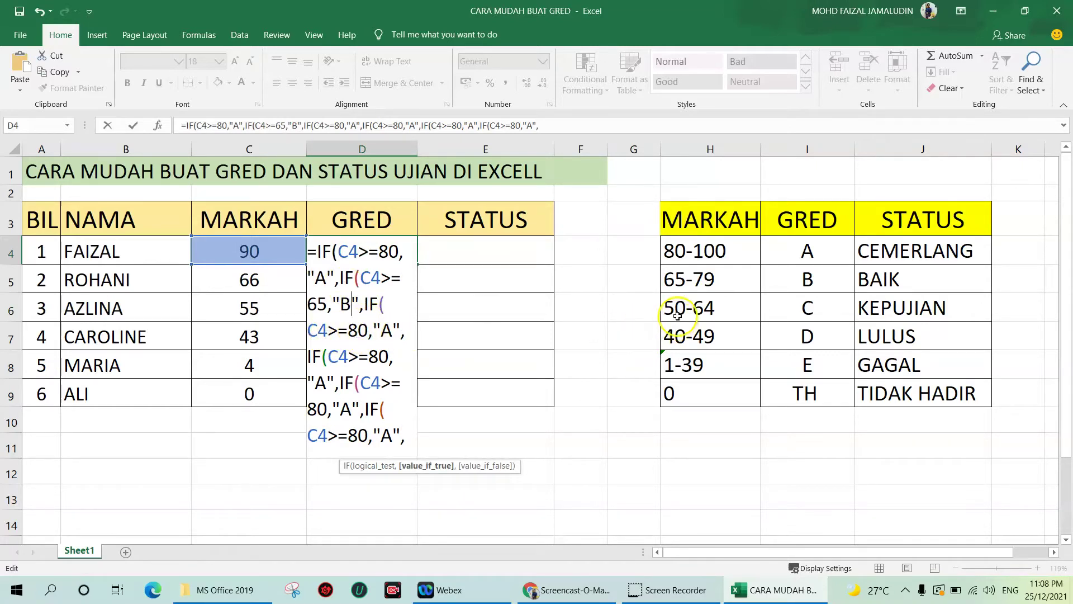
drag(349, 330, 358, 330)
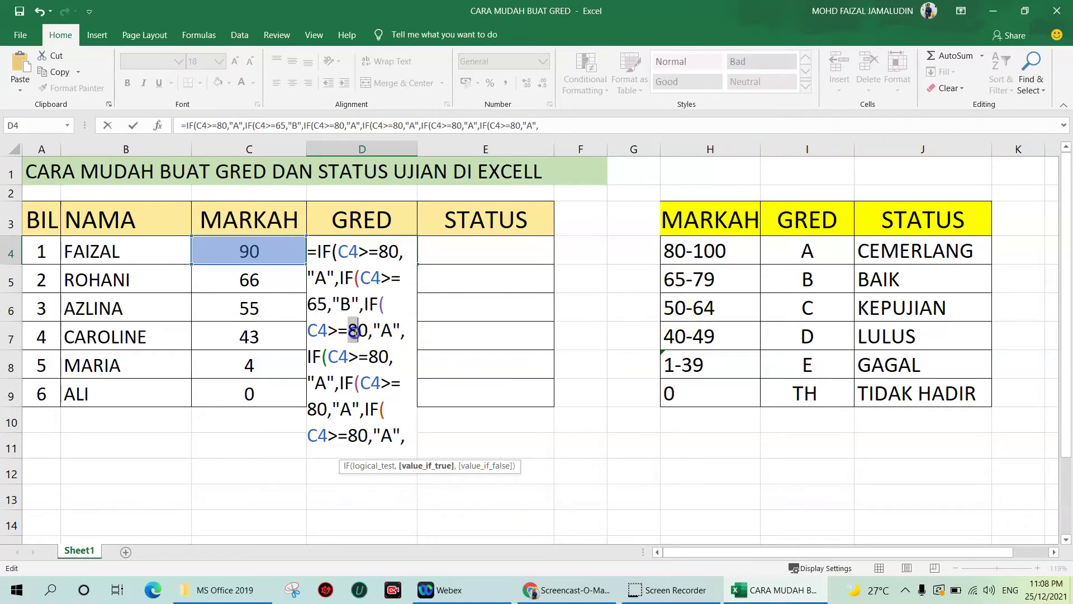
text(5)
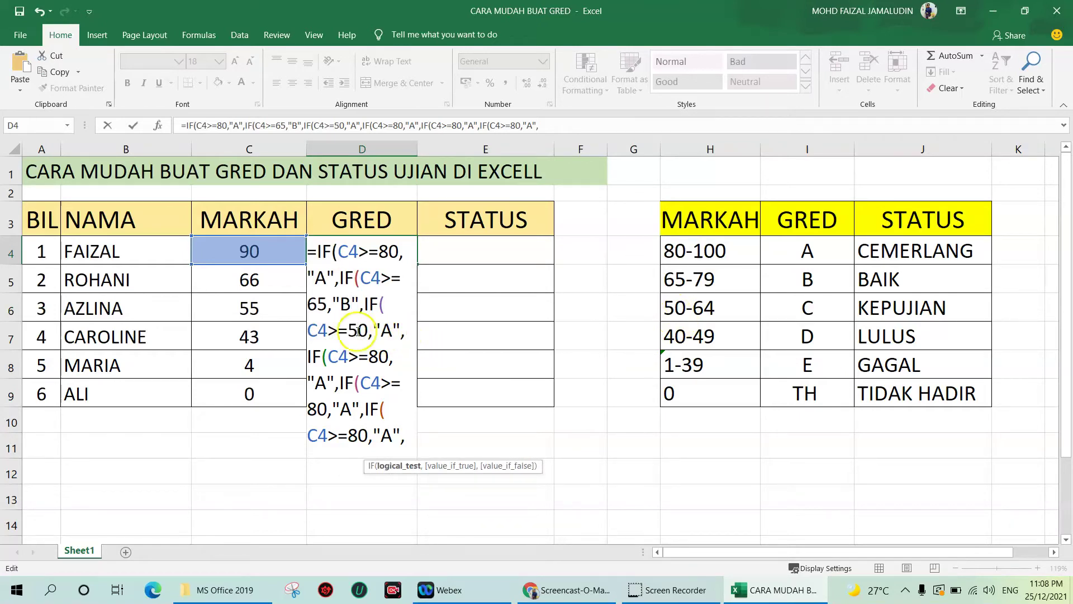
drag(381, 331, 390, 333)
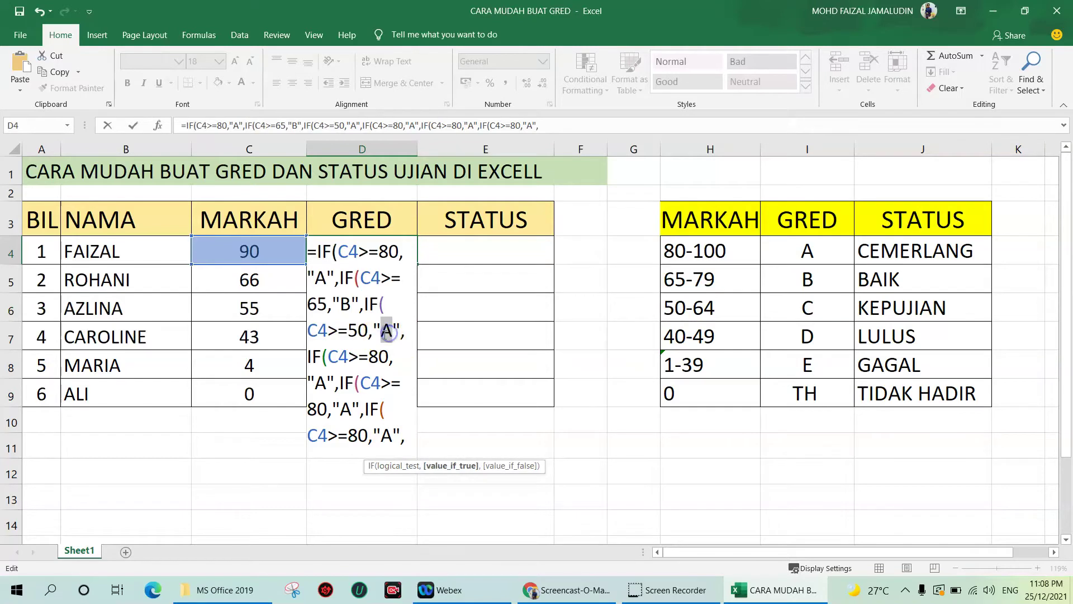
text(C)
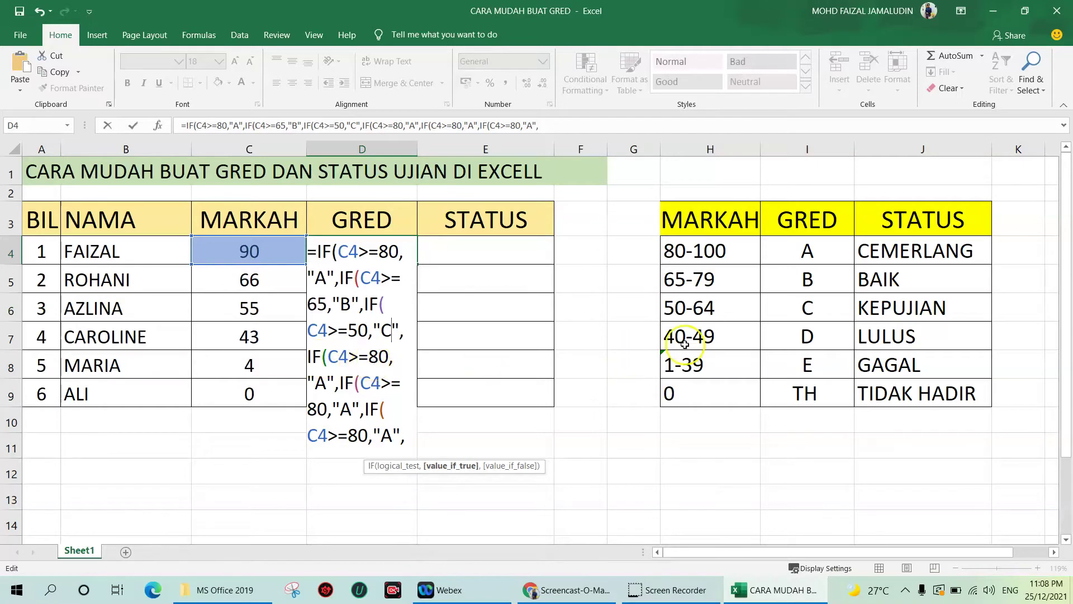
drag(369, 357, 380, 357)
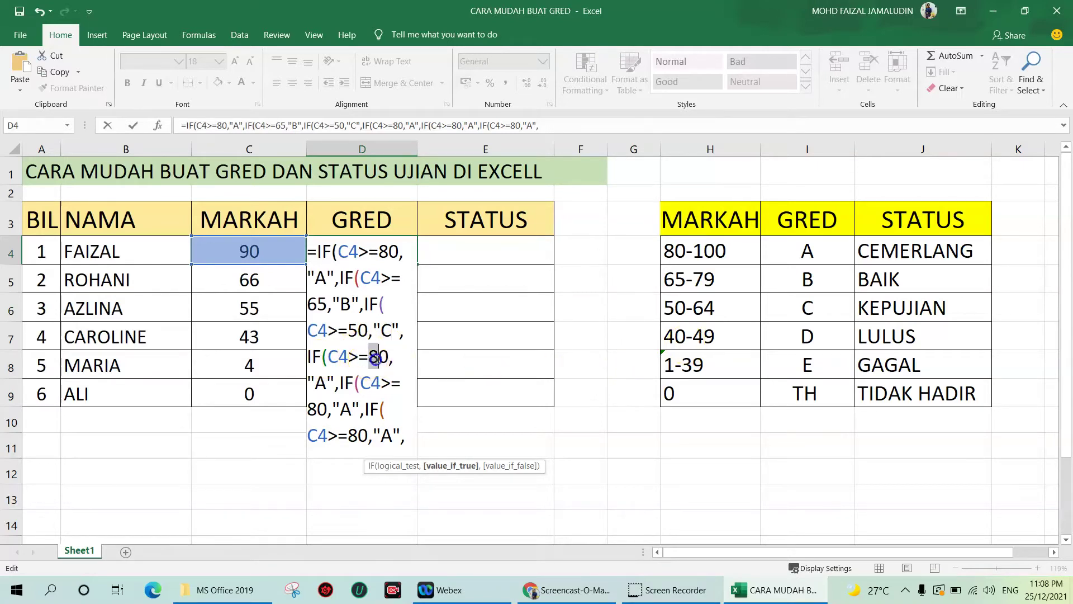
text(4)
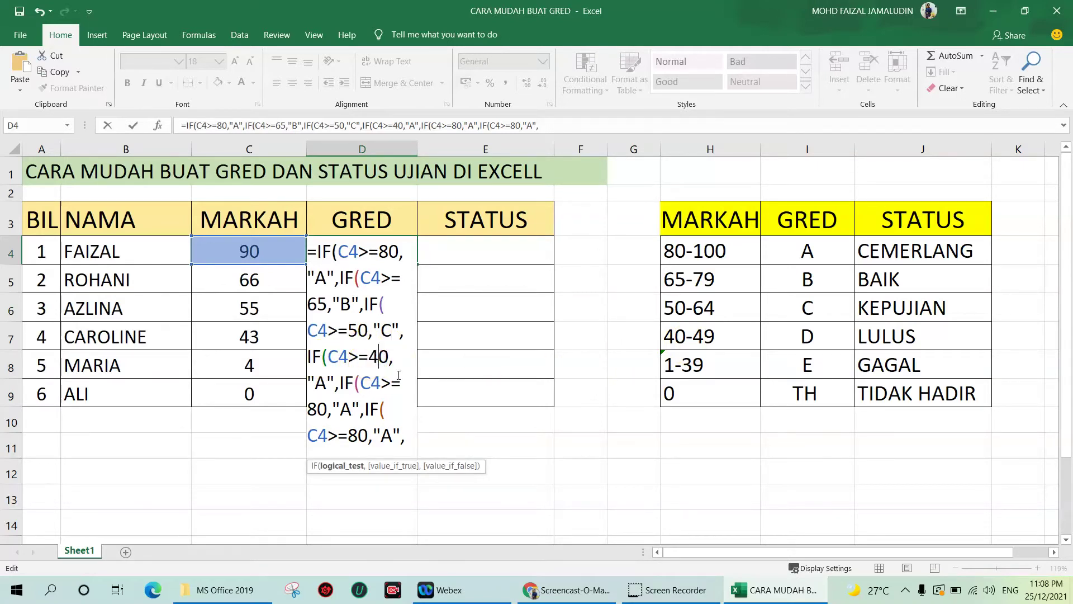
drag(318, 385, 325, 384)
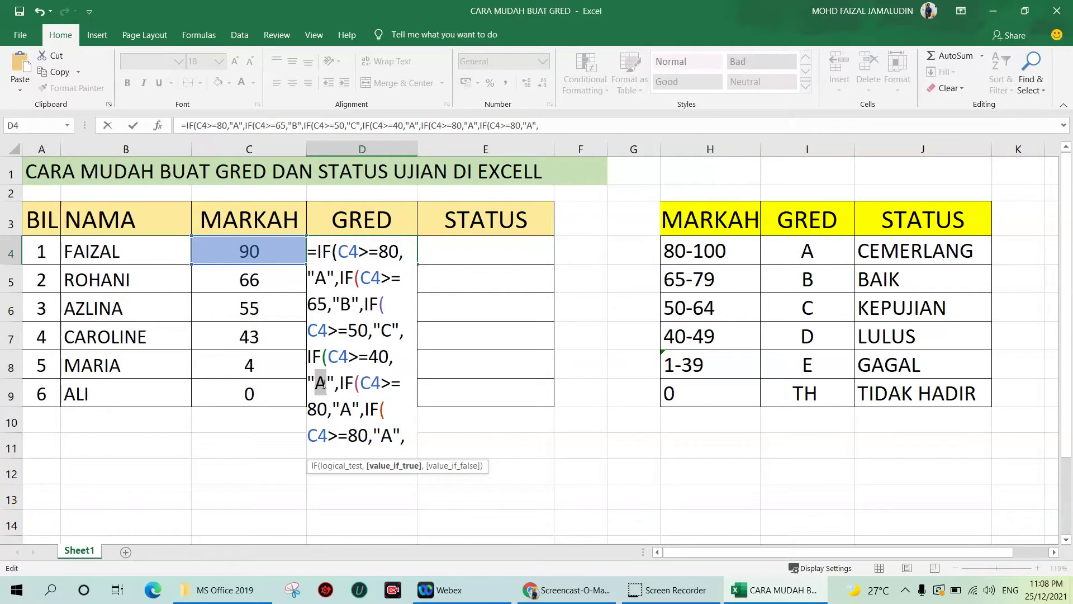
text(D)
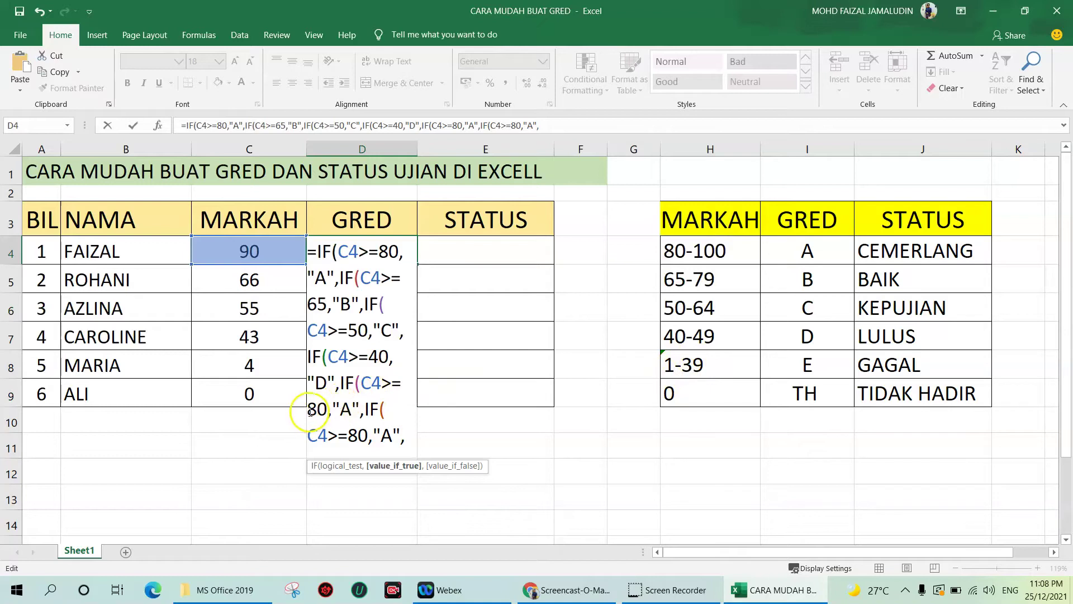
Make the fifth test 1/E and the last test C4=0 returning "TH".
drag(307, 410, 326, 411)
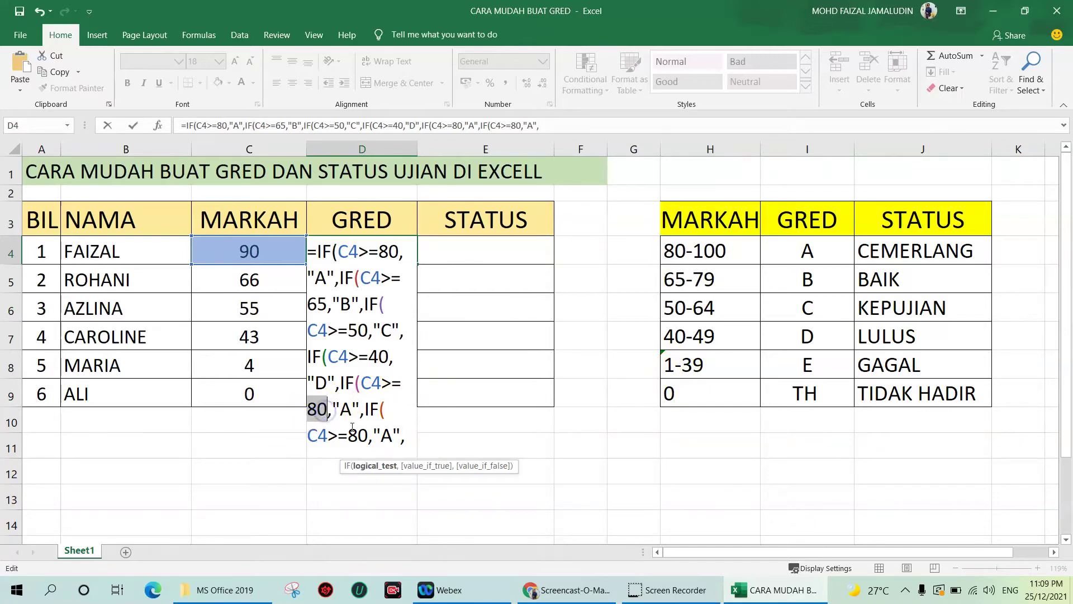
text(1)
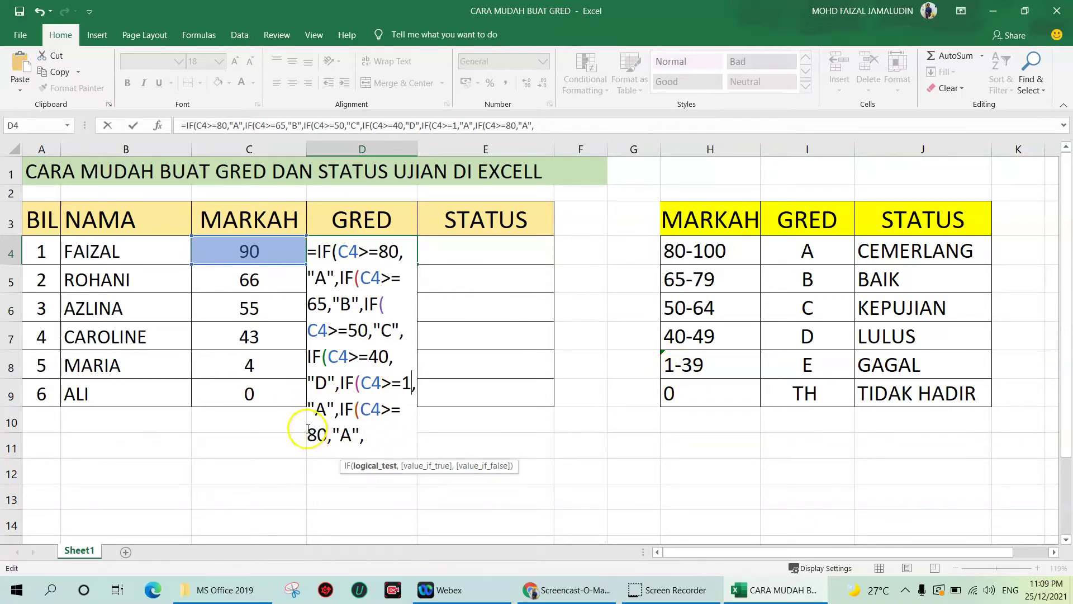
drag(315, 410, 325, 411)
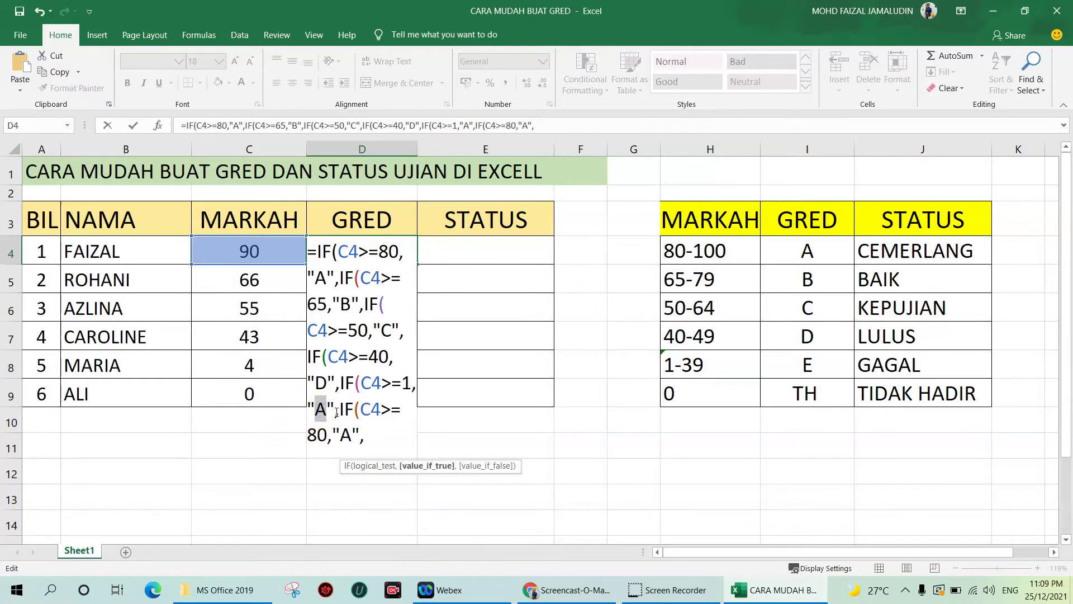
text(E)
click(368, 415)
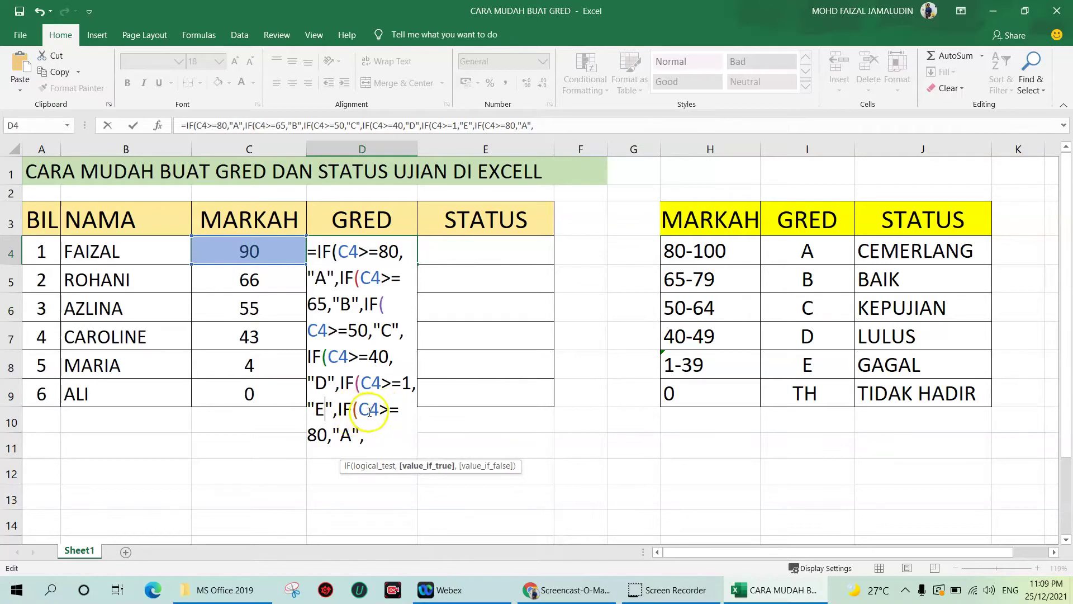
drag(381, 409, 389, 410)
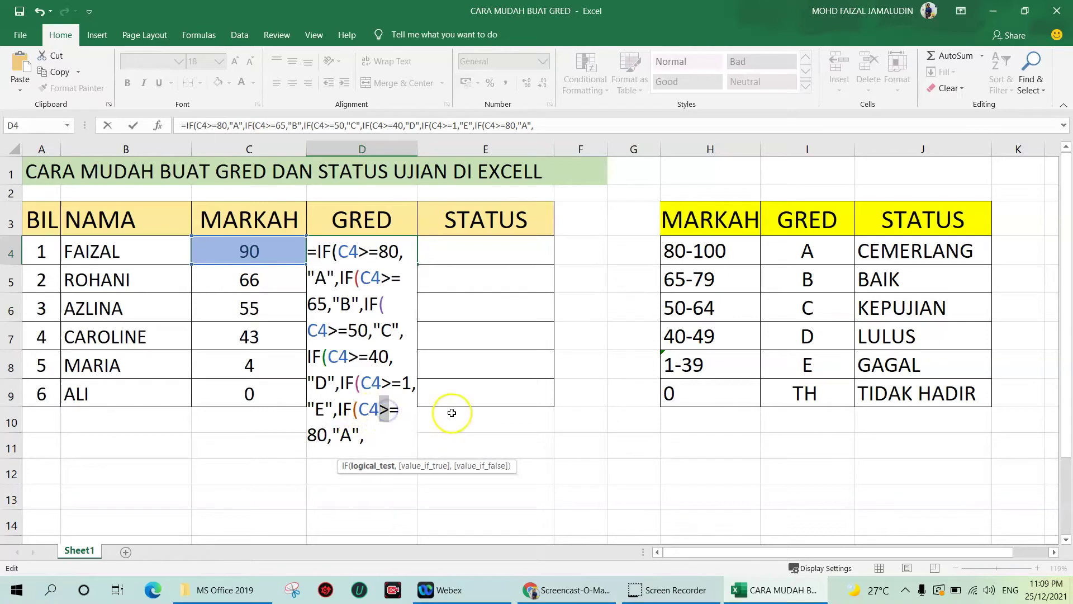
key(Delete)
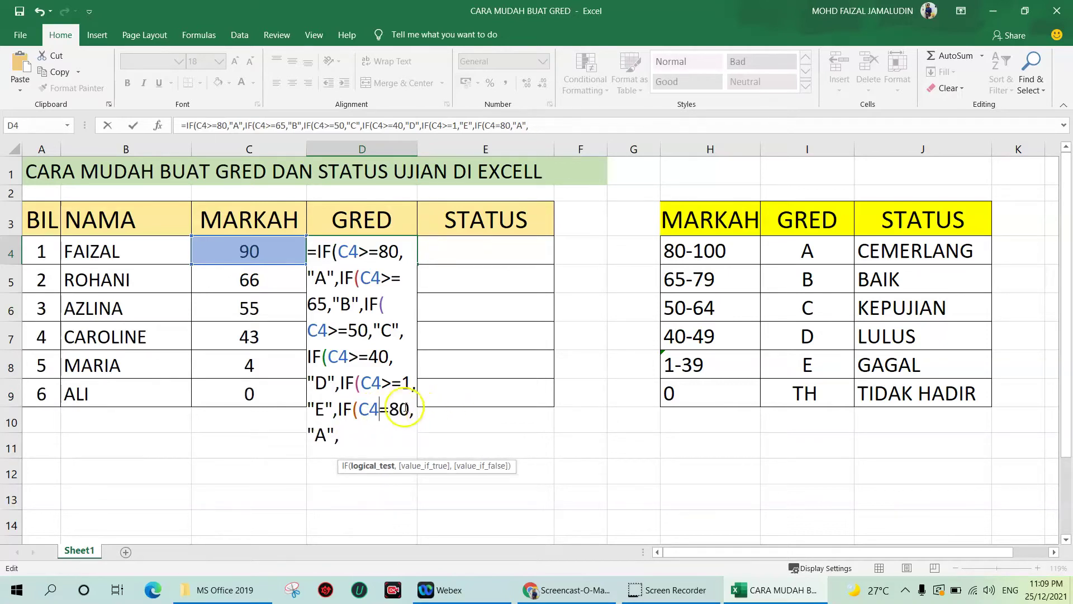
click(402, 410)
key(BackSpace)
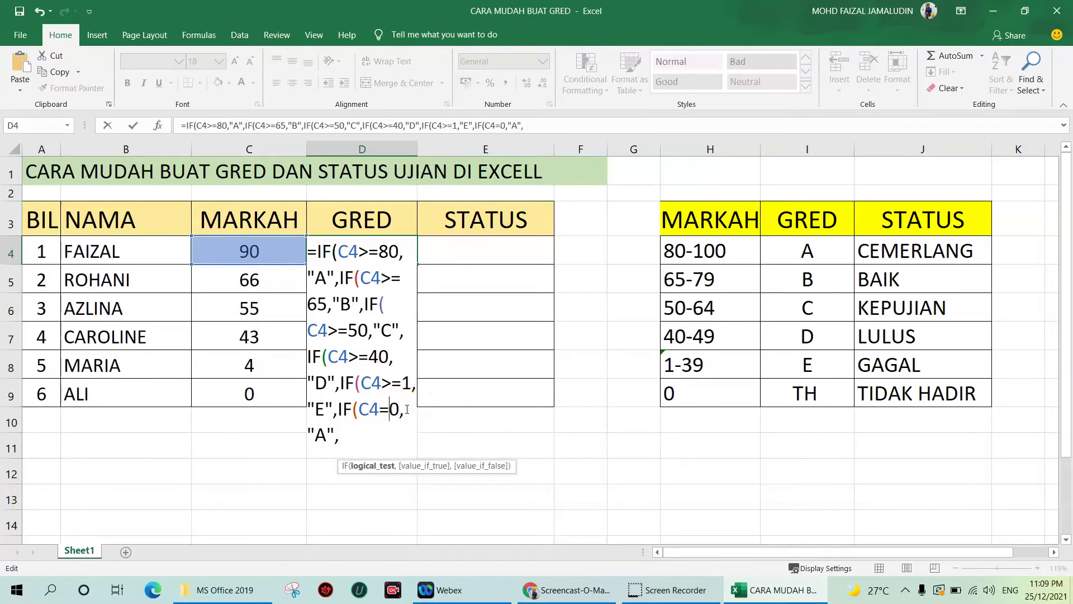
double_click(319, 435)
text(T)
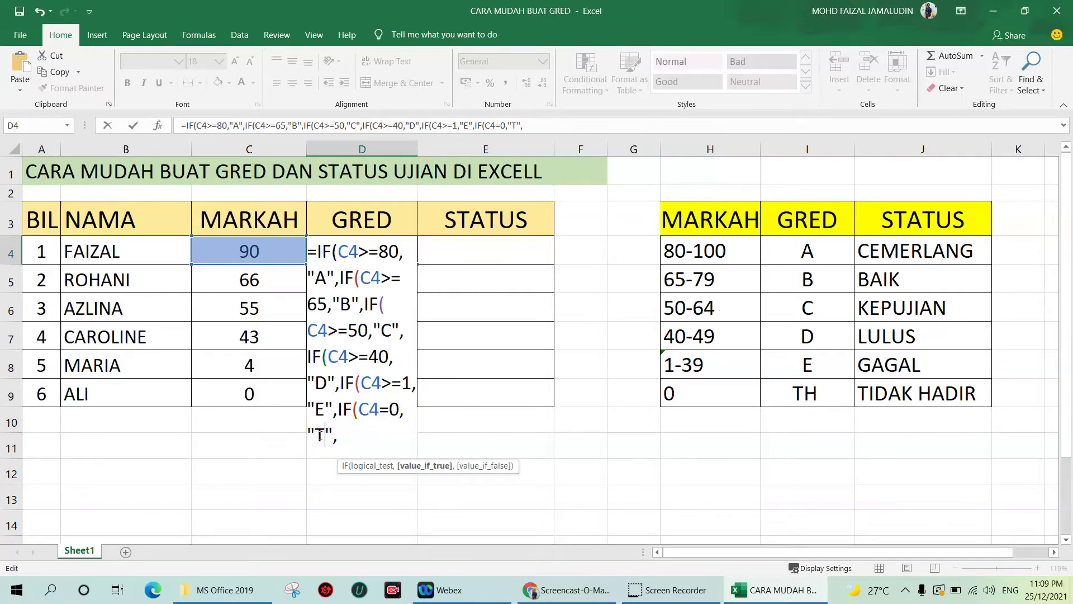
text(H)
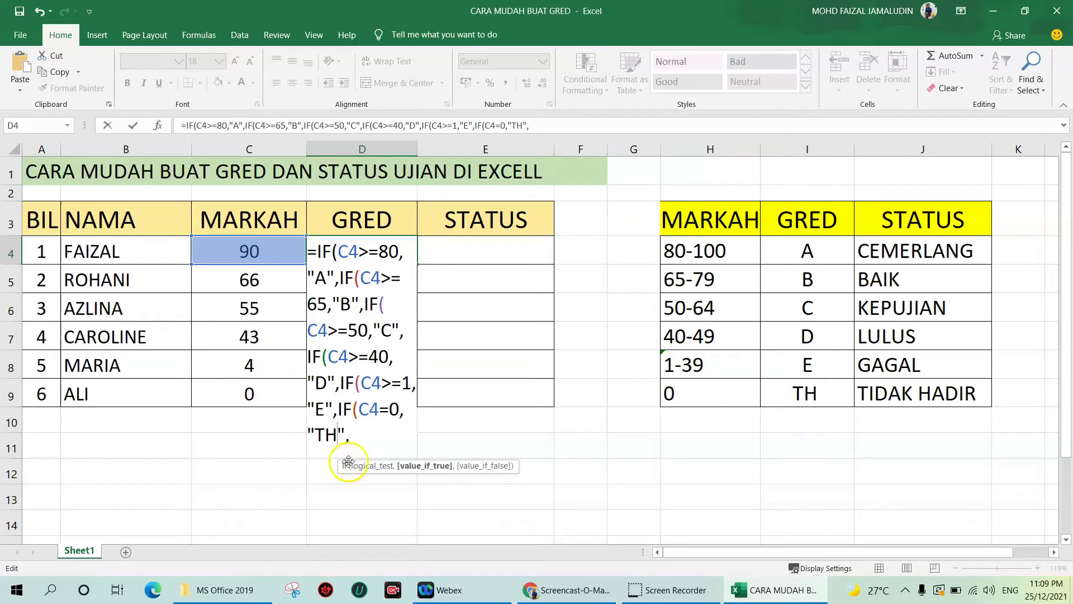
click(351, 440)
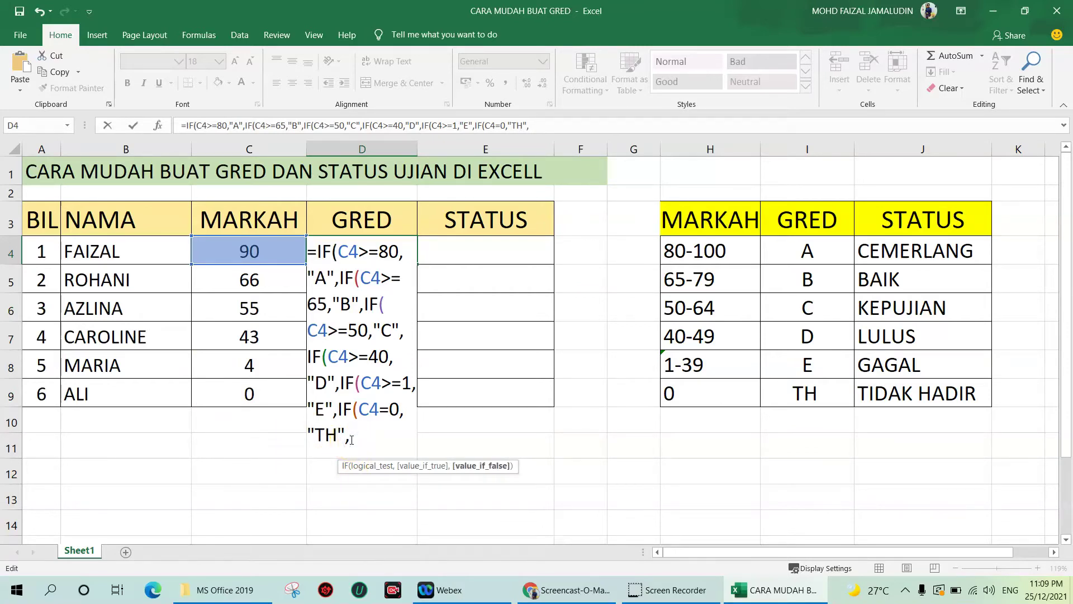
click(334, 247)
Close D4's formula with six brackets and enter it, showing grade A for mark 90.
text()))
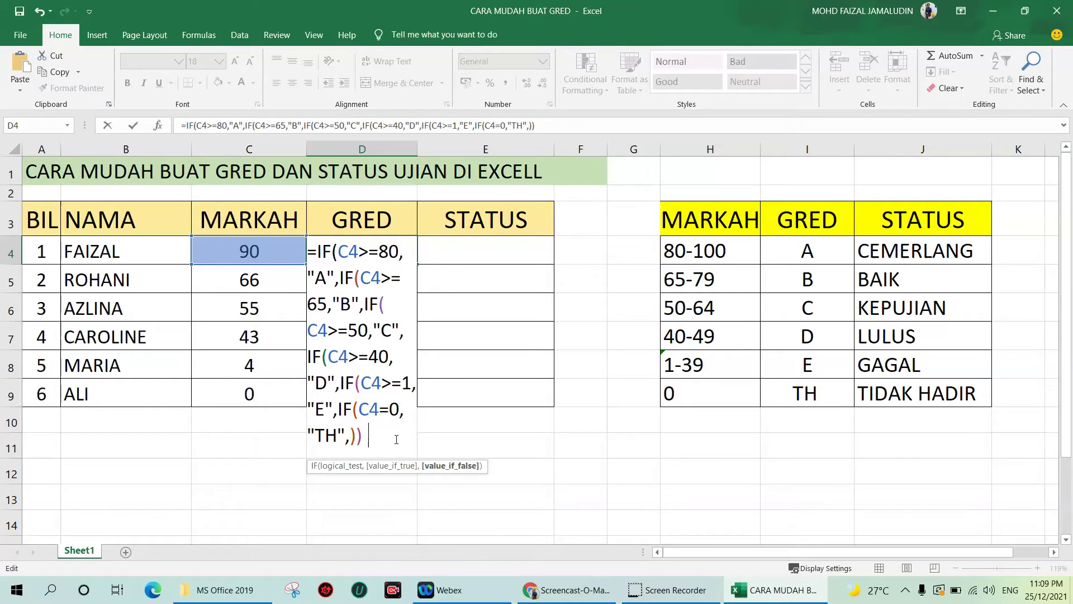
text()))))
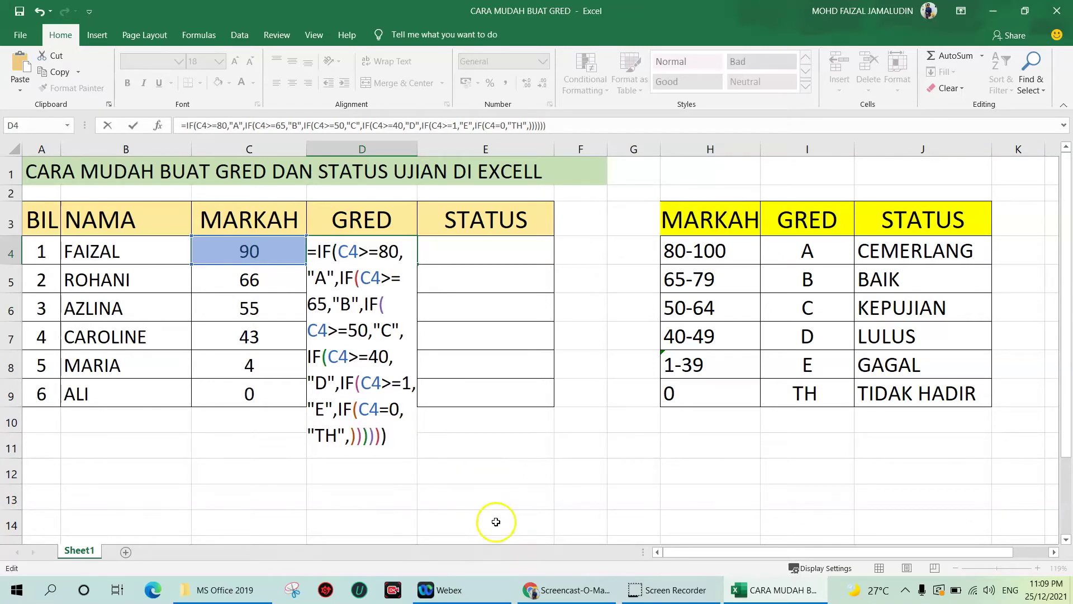
click(133, 128)
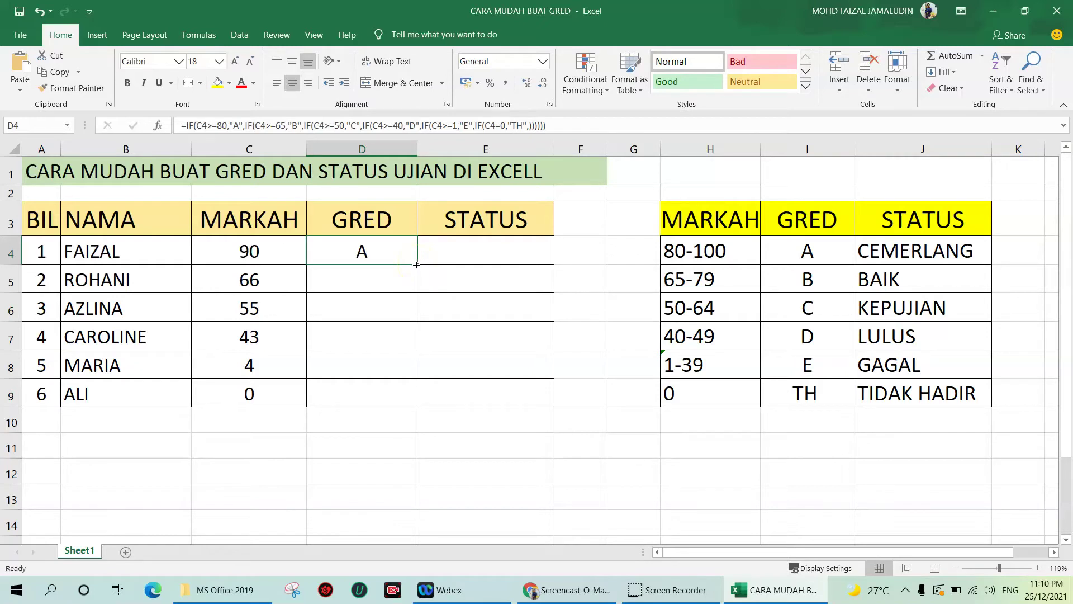
Fill D4's grade formula down to D9, giving B, C, D, E and TH.
drag(417, 265, 397, 402)
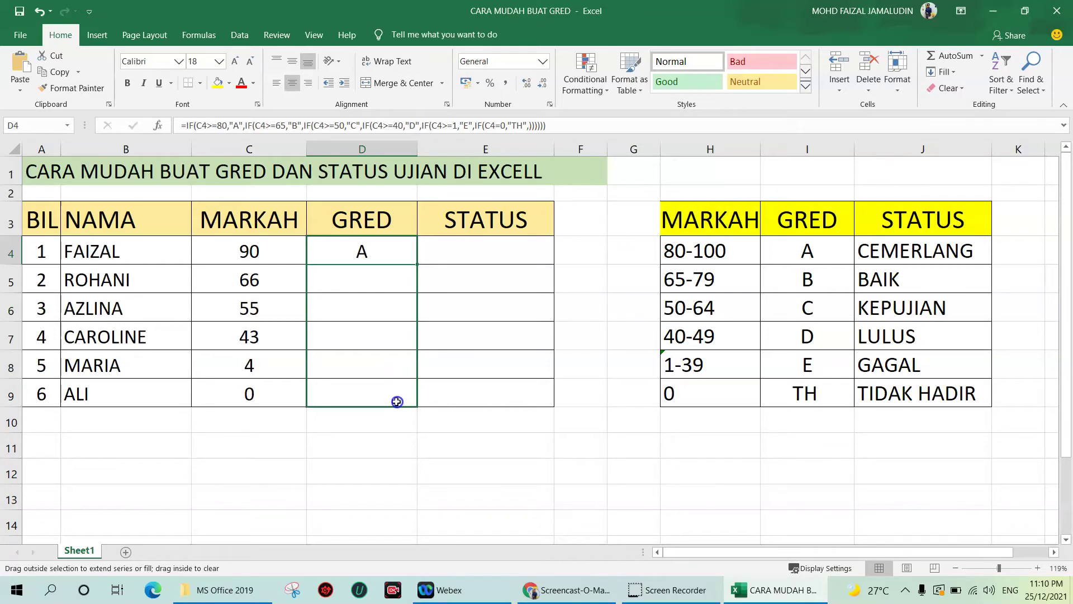
drag(398, 402, 398, 403)
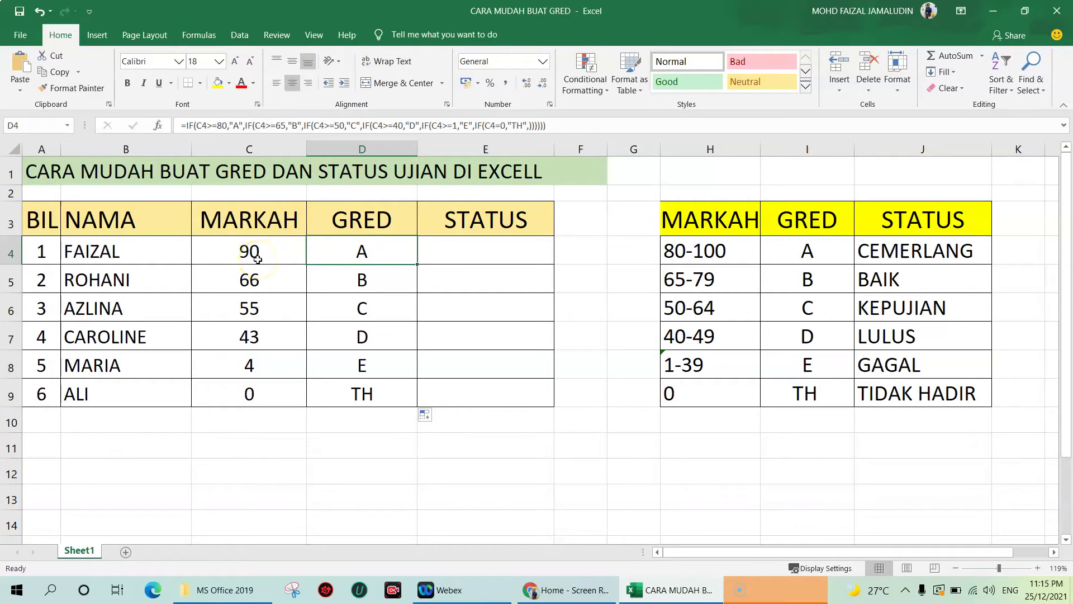
click(364, 246)
Check the marks 90, 66 and 0 in C4, C5 and C9 against their grades.
click(263, 252)
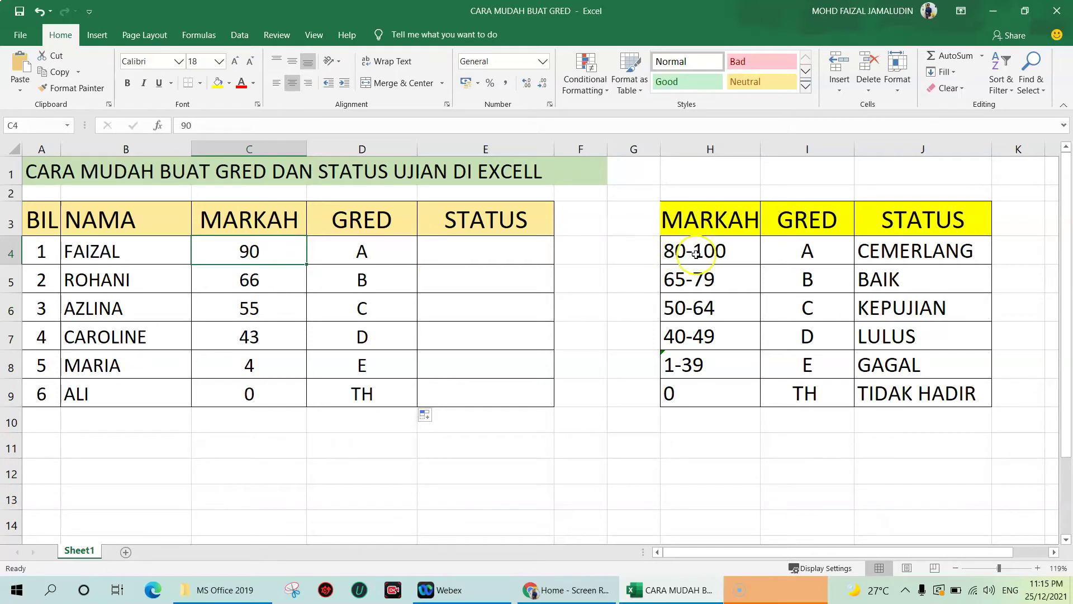
click(244, 283)
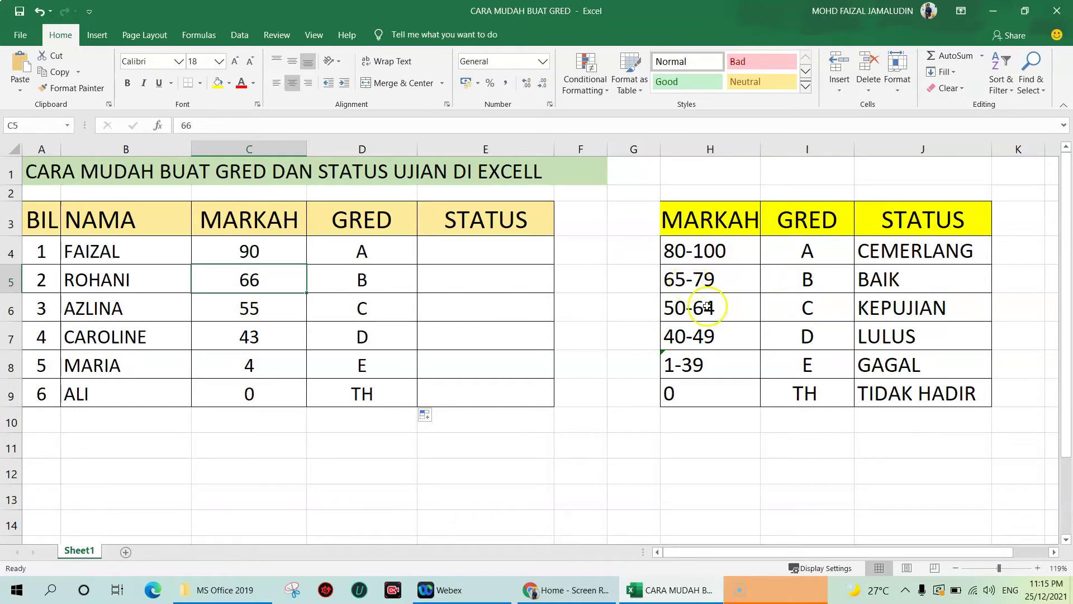
click(259, 396)
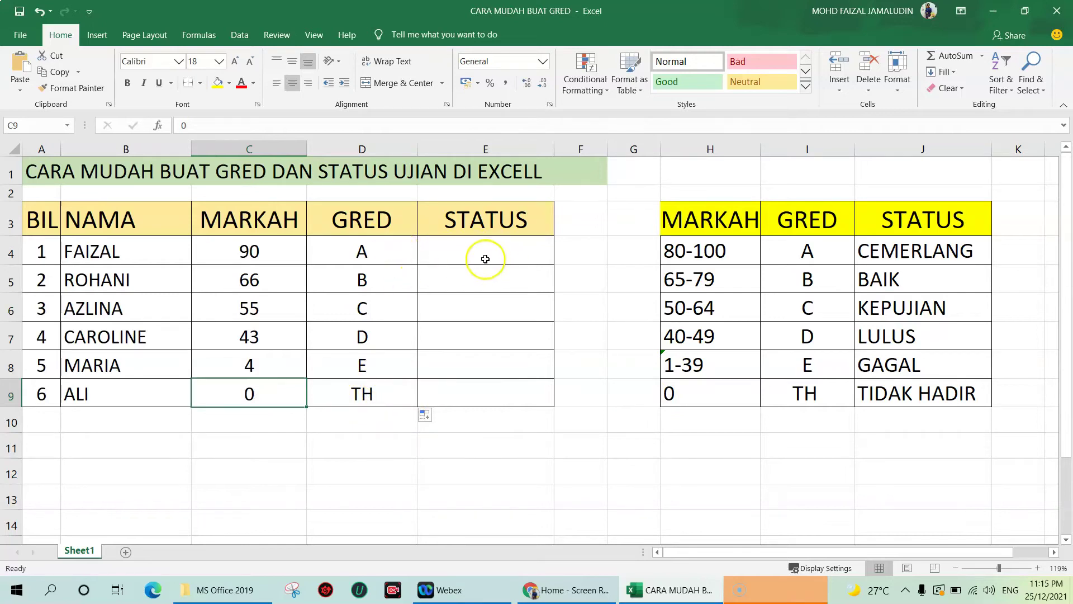
Select the entire D4 grade formula text in the formula bar.
click(402, 256)
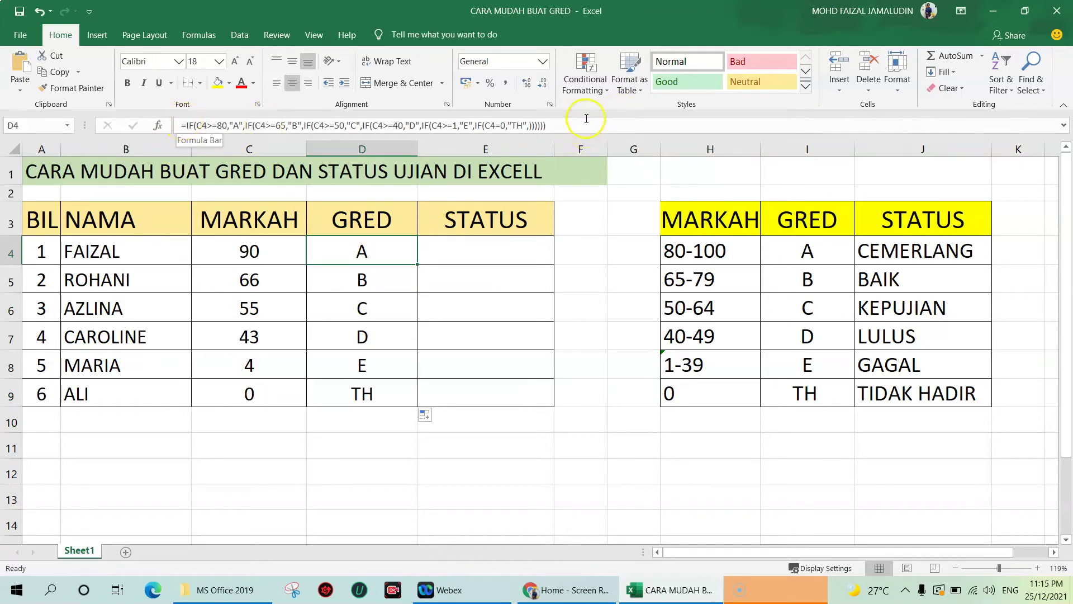
click(580, 125)
drag(547, 125, 174, 130)
key(ctrl+c)
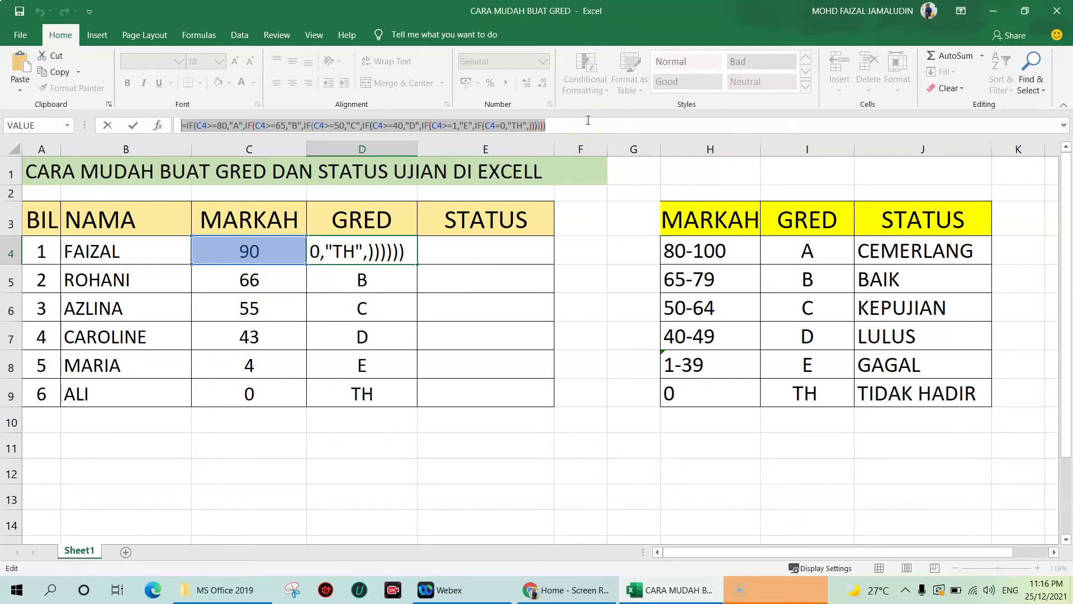
Paste the copied grade formula into STATUS cell E4 and begin editing it.
key(ctrl+Return)
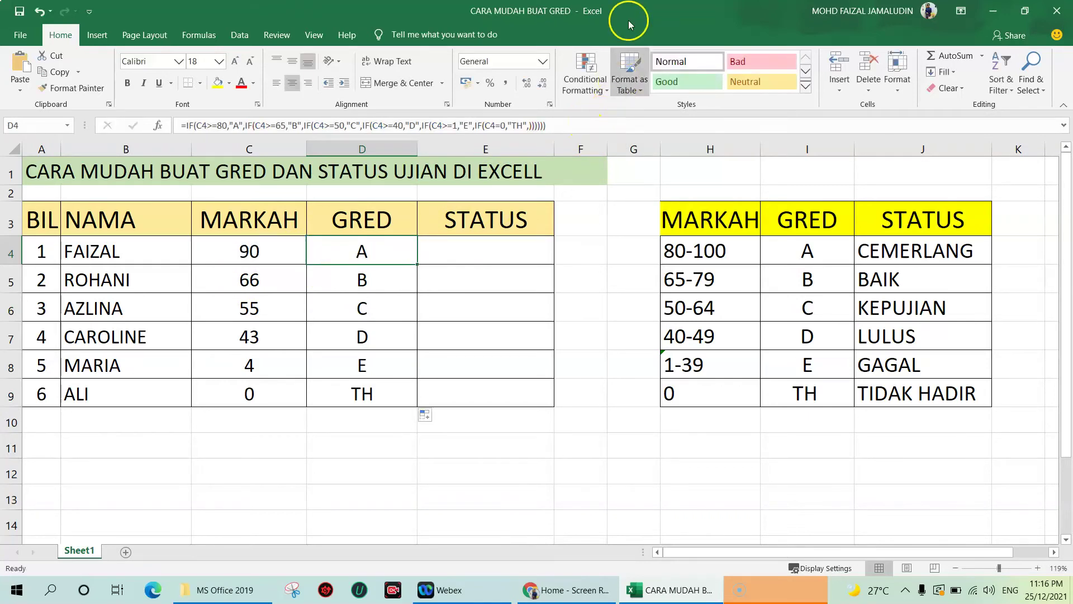
click(477, 256)
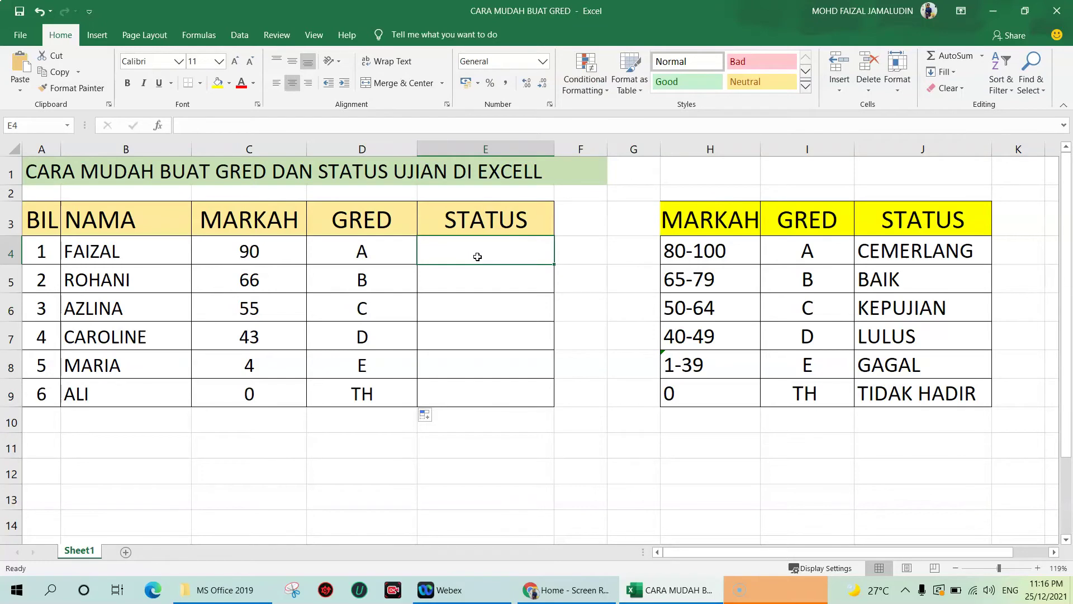
key(ctrl+v)
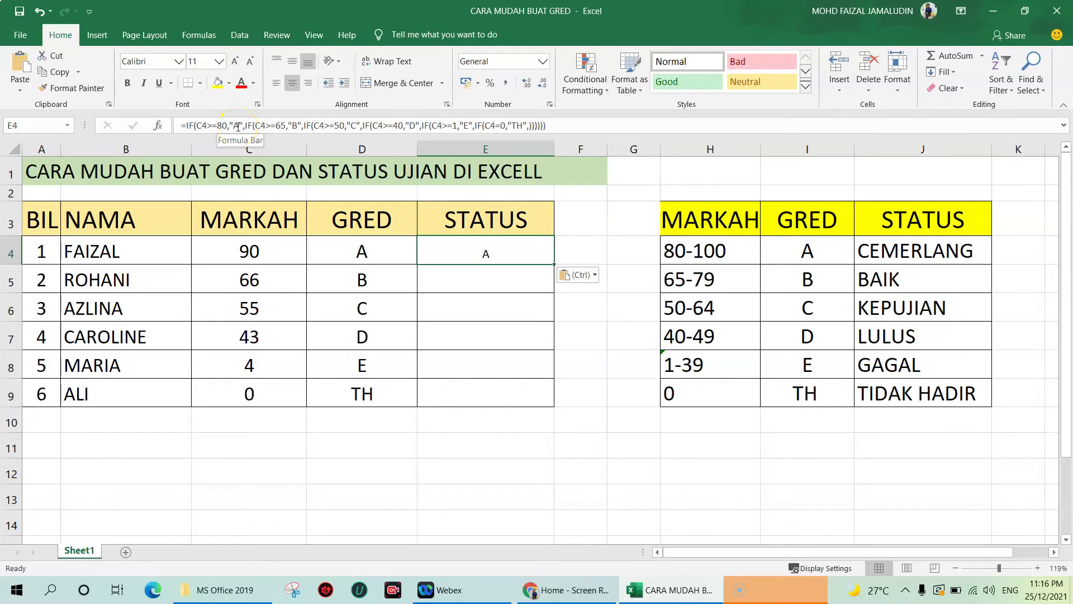
click(237, 126)
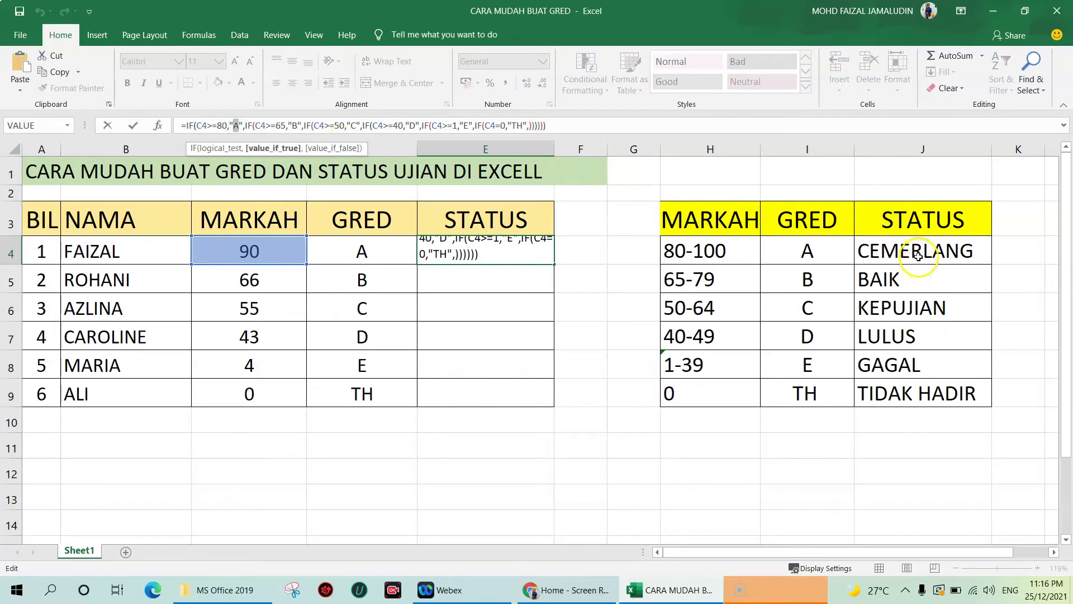
Replace the A, B and C results in E4 with CEMERLANG, BAIK and KEPUJIAN.
text(CE)
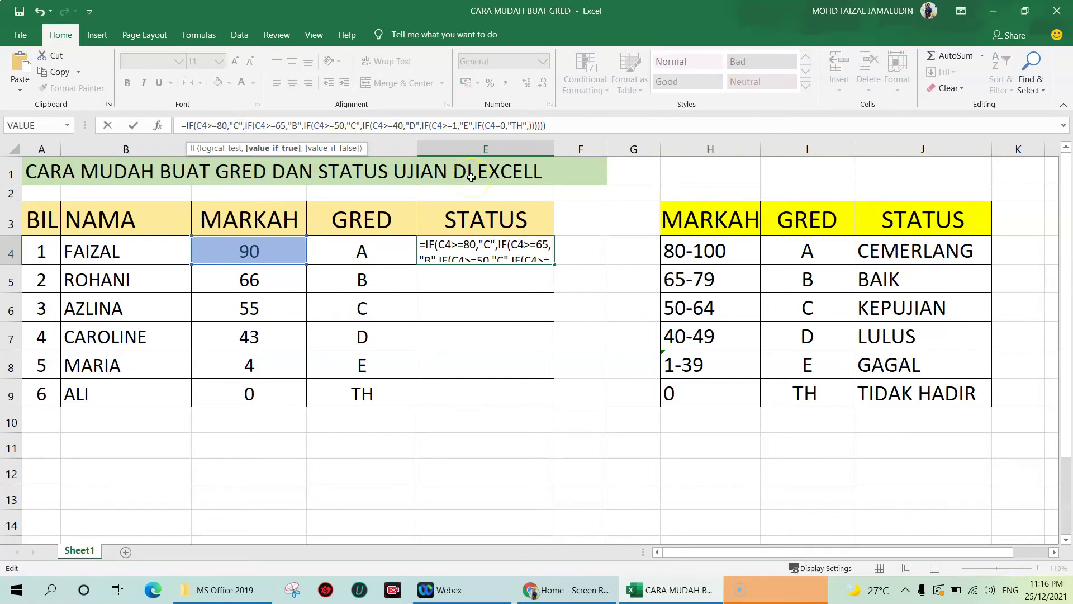
text(MERLANG)
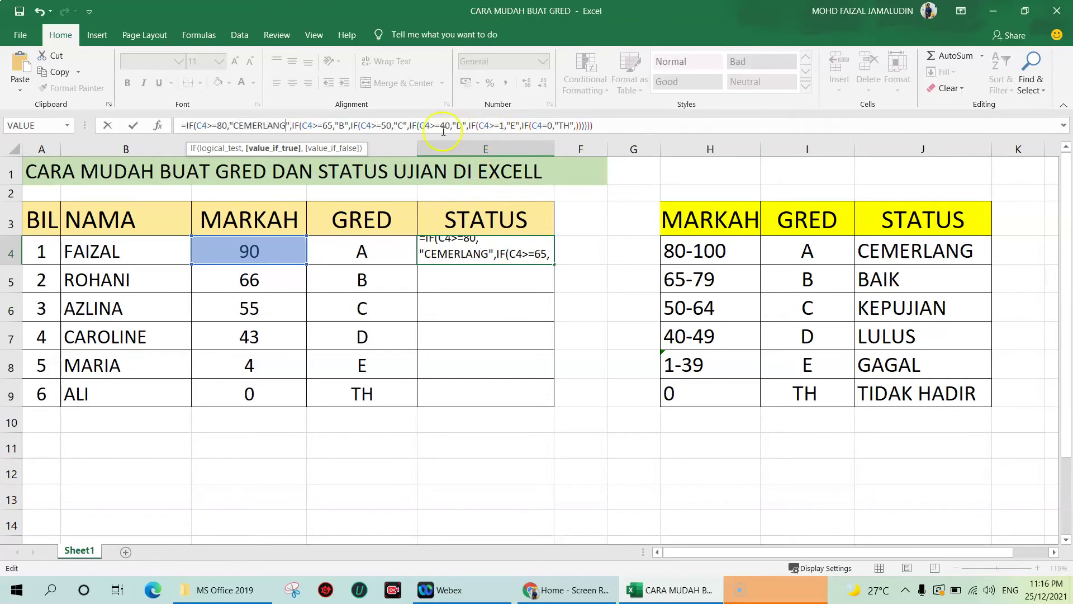
click(345, 126)
click(345, 126)
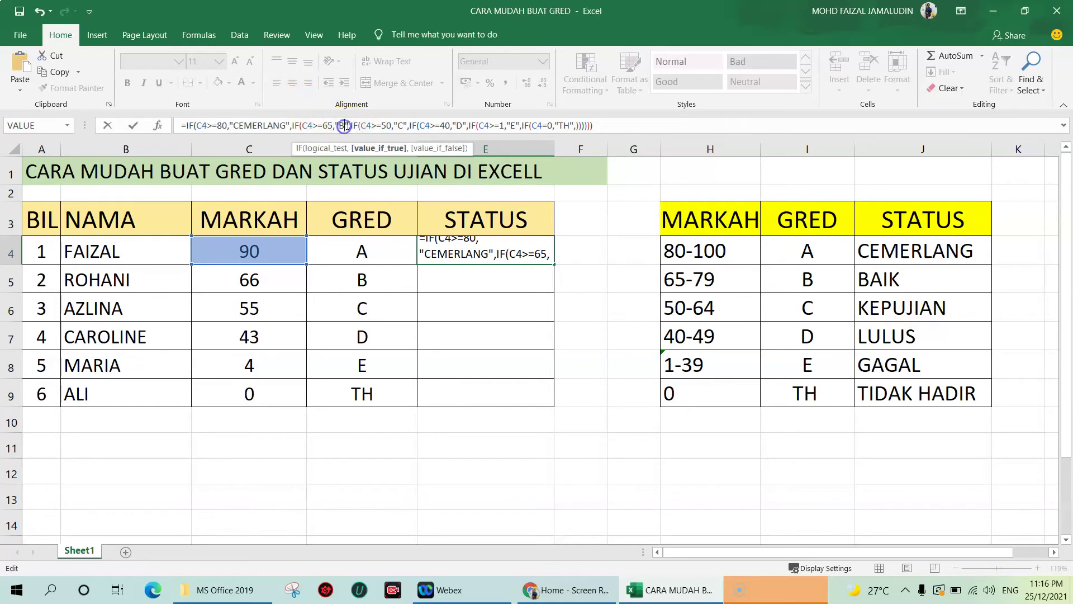
text(AIK)
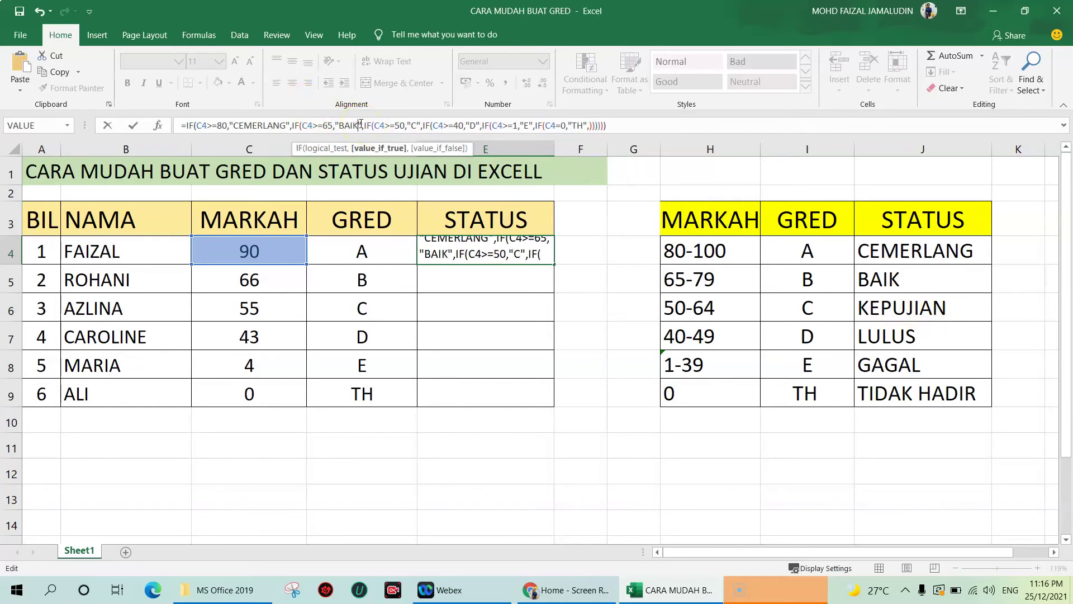
click(414, 126)
click(414, 126)
text(KEPUJIAN)
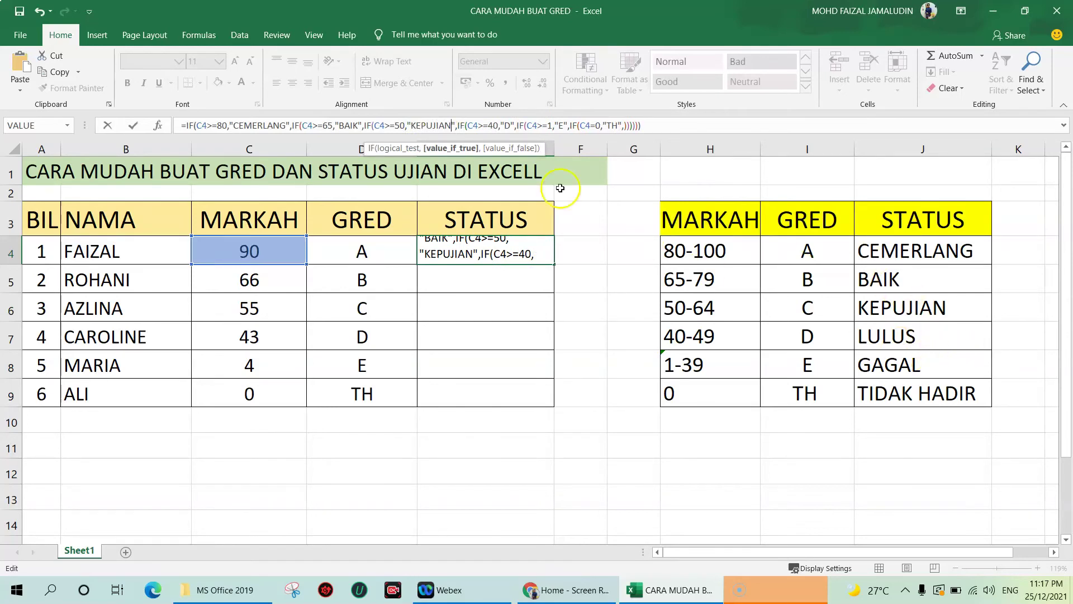
Replace the D, E and TH results with LULUS, GAGAL and TIDAK HADIR, then confirm.
double_click(507, 125)
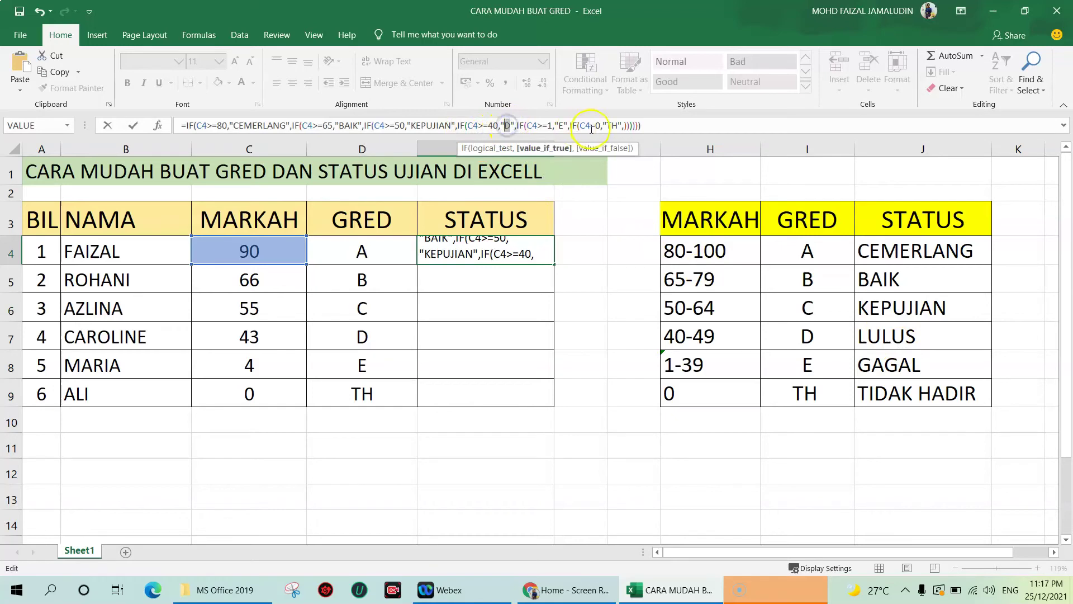
text(LULUS)
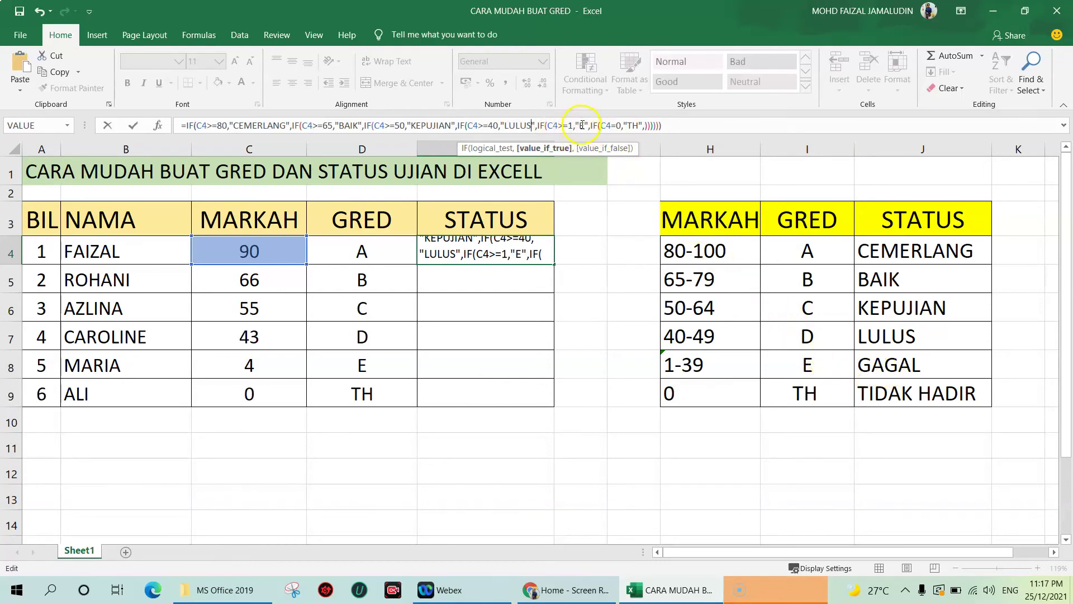
double_click(582, 126)
text(GAGAL)
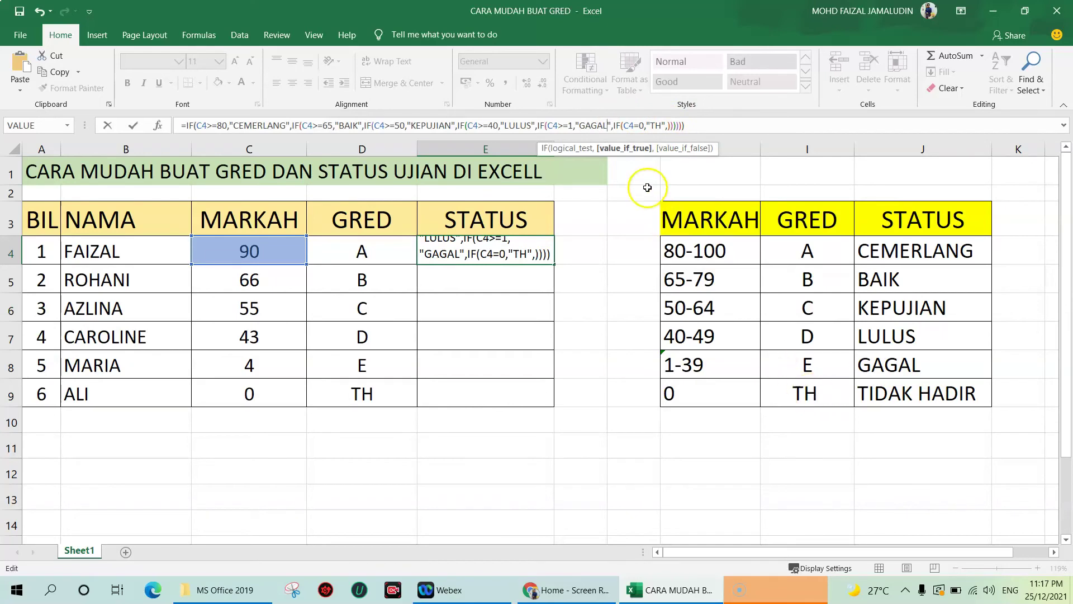
double_click(658, 125)
text(TIDAK HADIR)
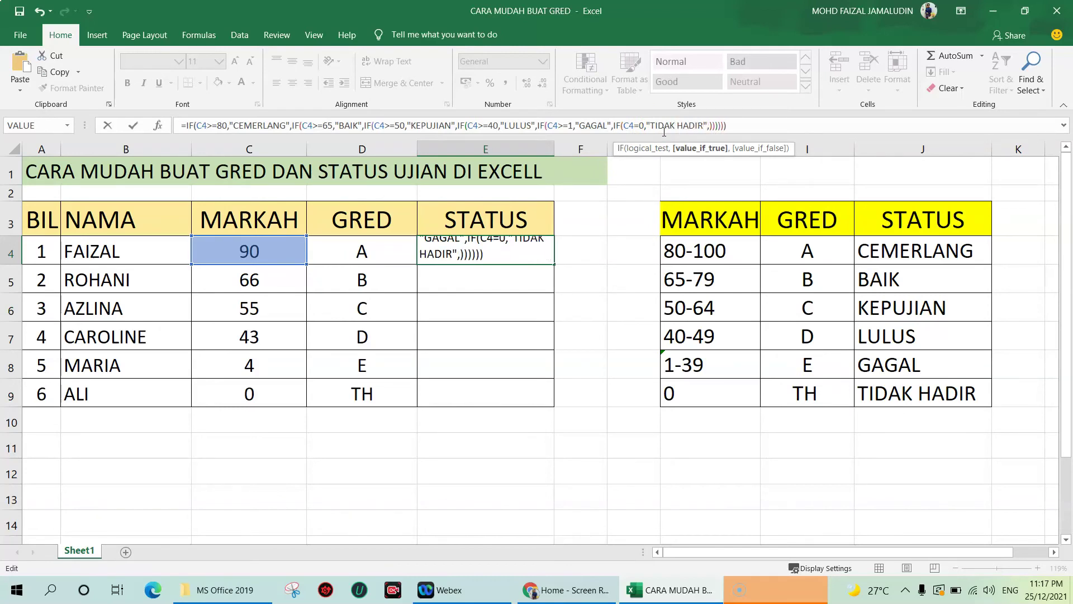
click(723, 128)
click(640, 125)
click(133, 128)
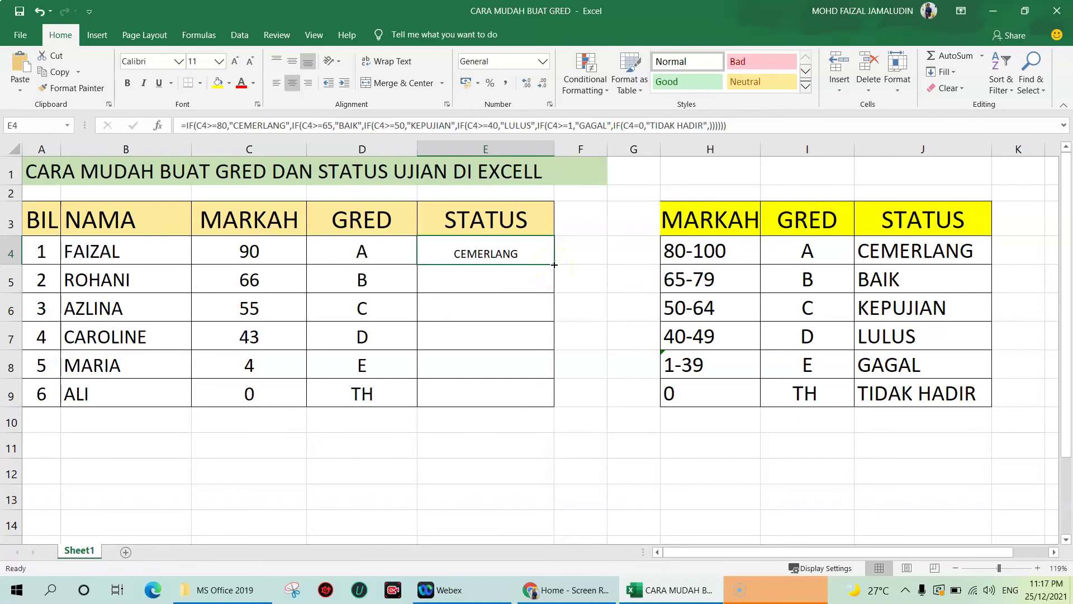
Fill E4's status formula down to E9, showing BAIK through TIDAK HADIR.
drag(554, 265, 552, 336)
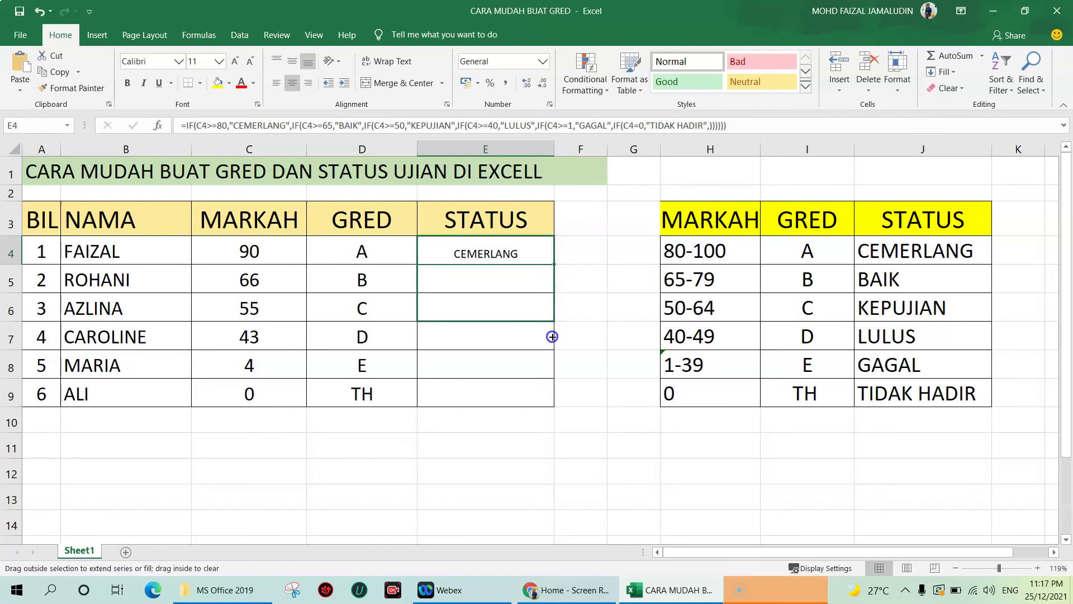
drag(553, 336, 549, 401)
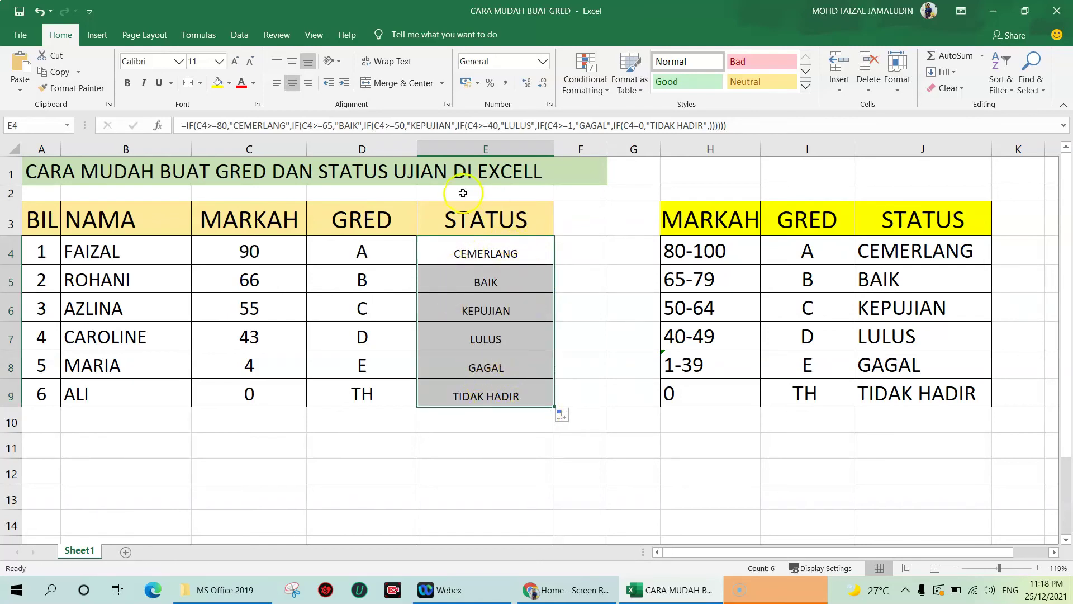
click(476, 471)
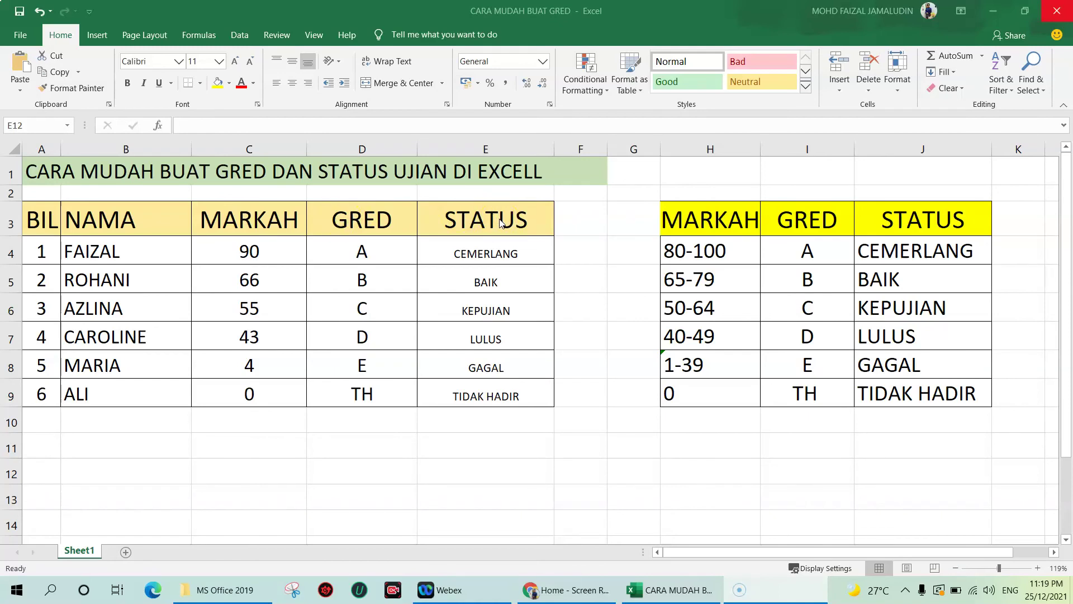
click(398, 250)
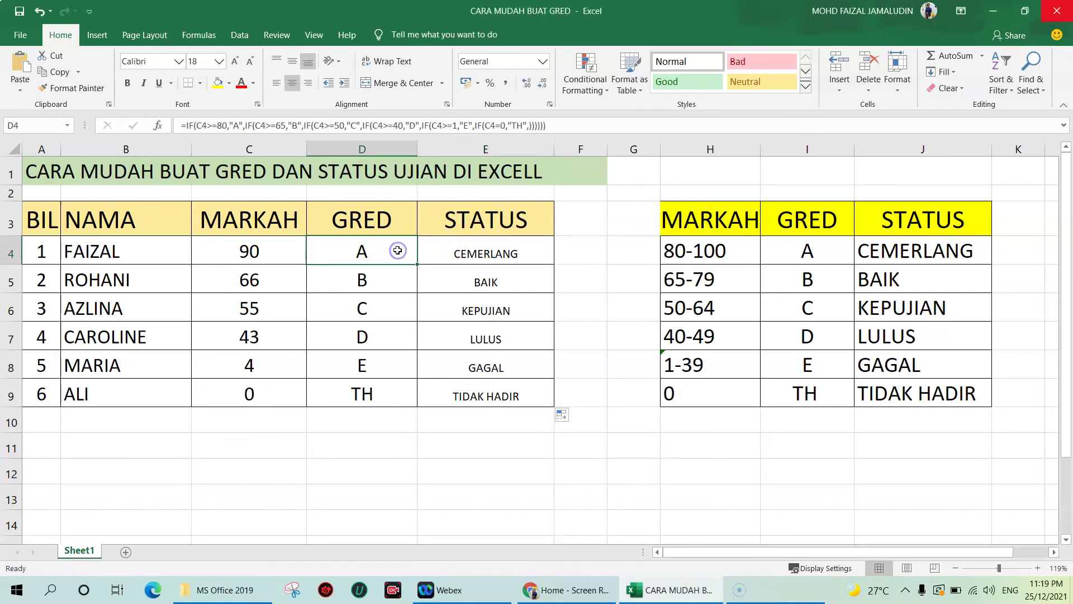